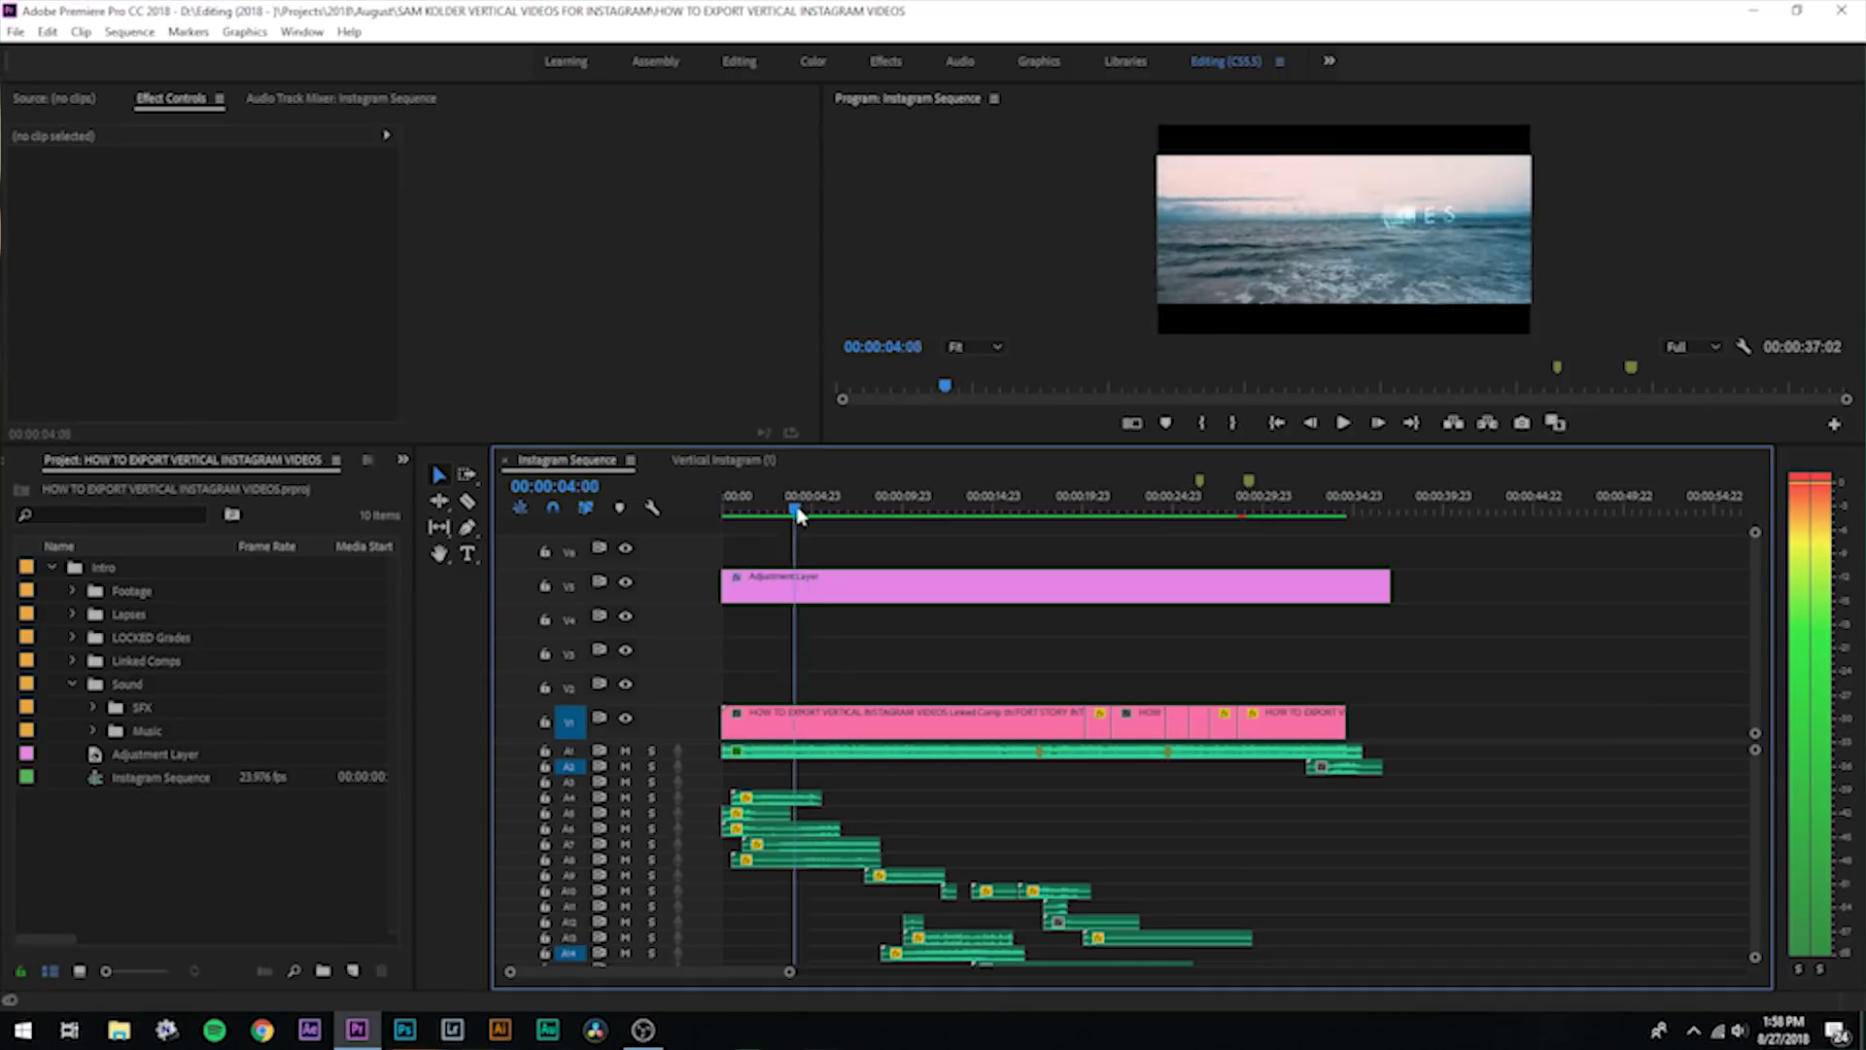
# Scrub through the horizontal Instagram Sequence edit, then select Instagram Sequence in the Intro bin.
pyautogui.moveTo(758, 522); pyautogui.dragTo(872, 522)
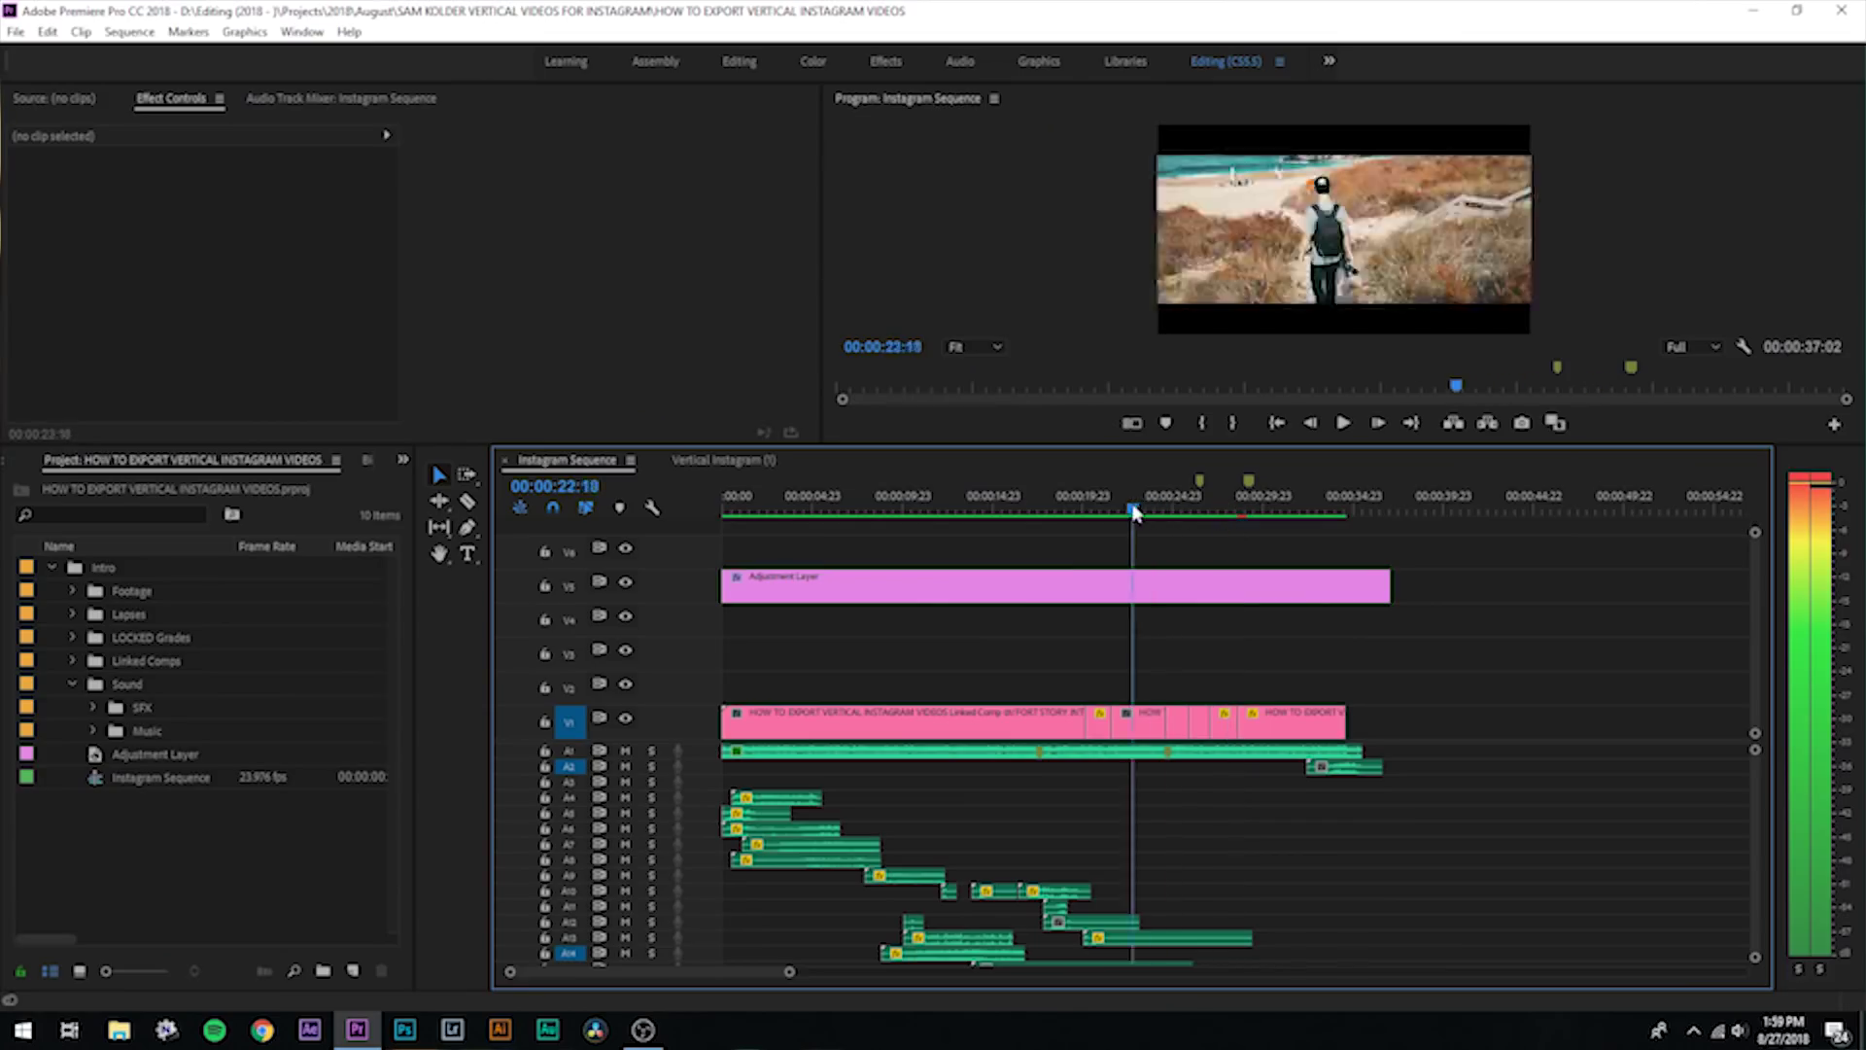
pyautogui.moveTo(1133, 505); pyautogui.dragTo(924, 511)
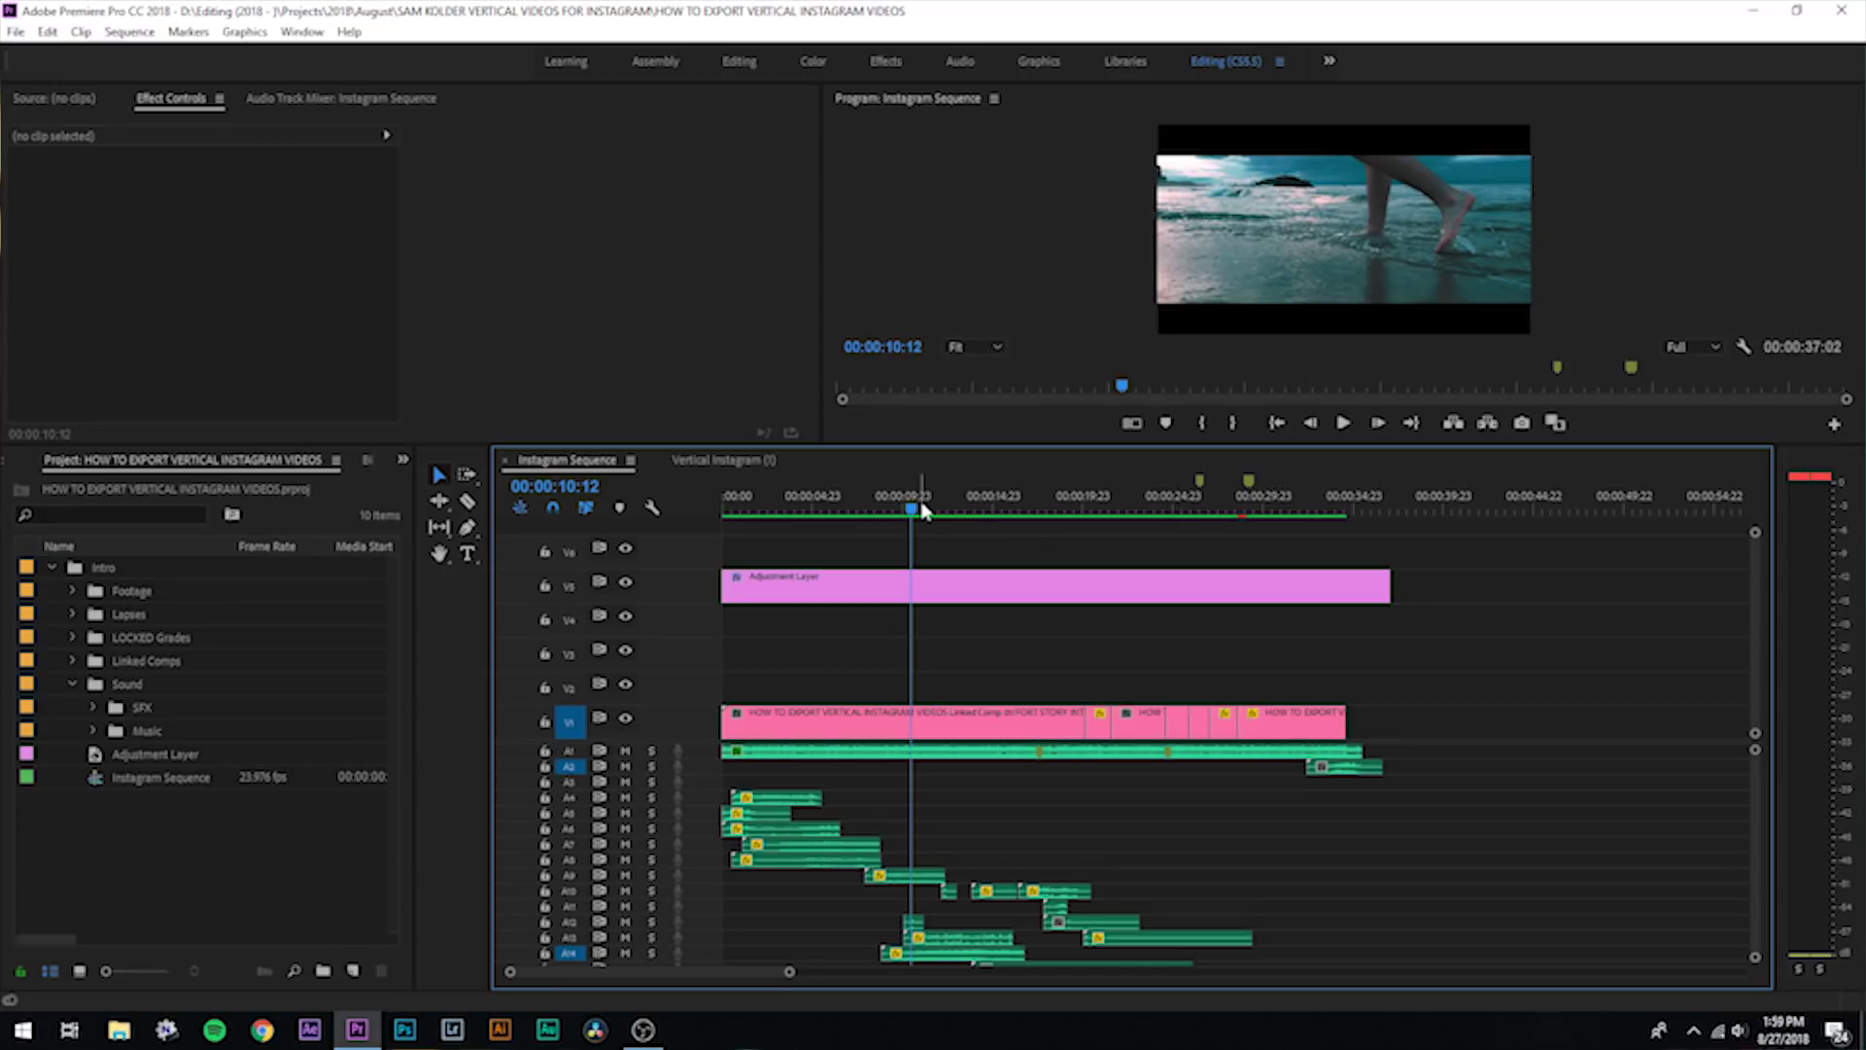
pyautogui.click(52, 566)
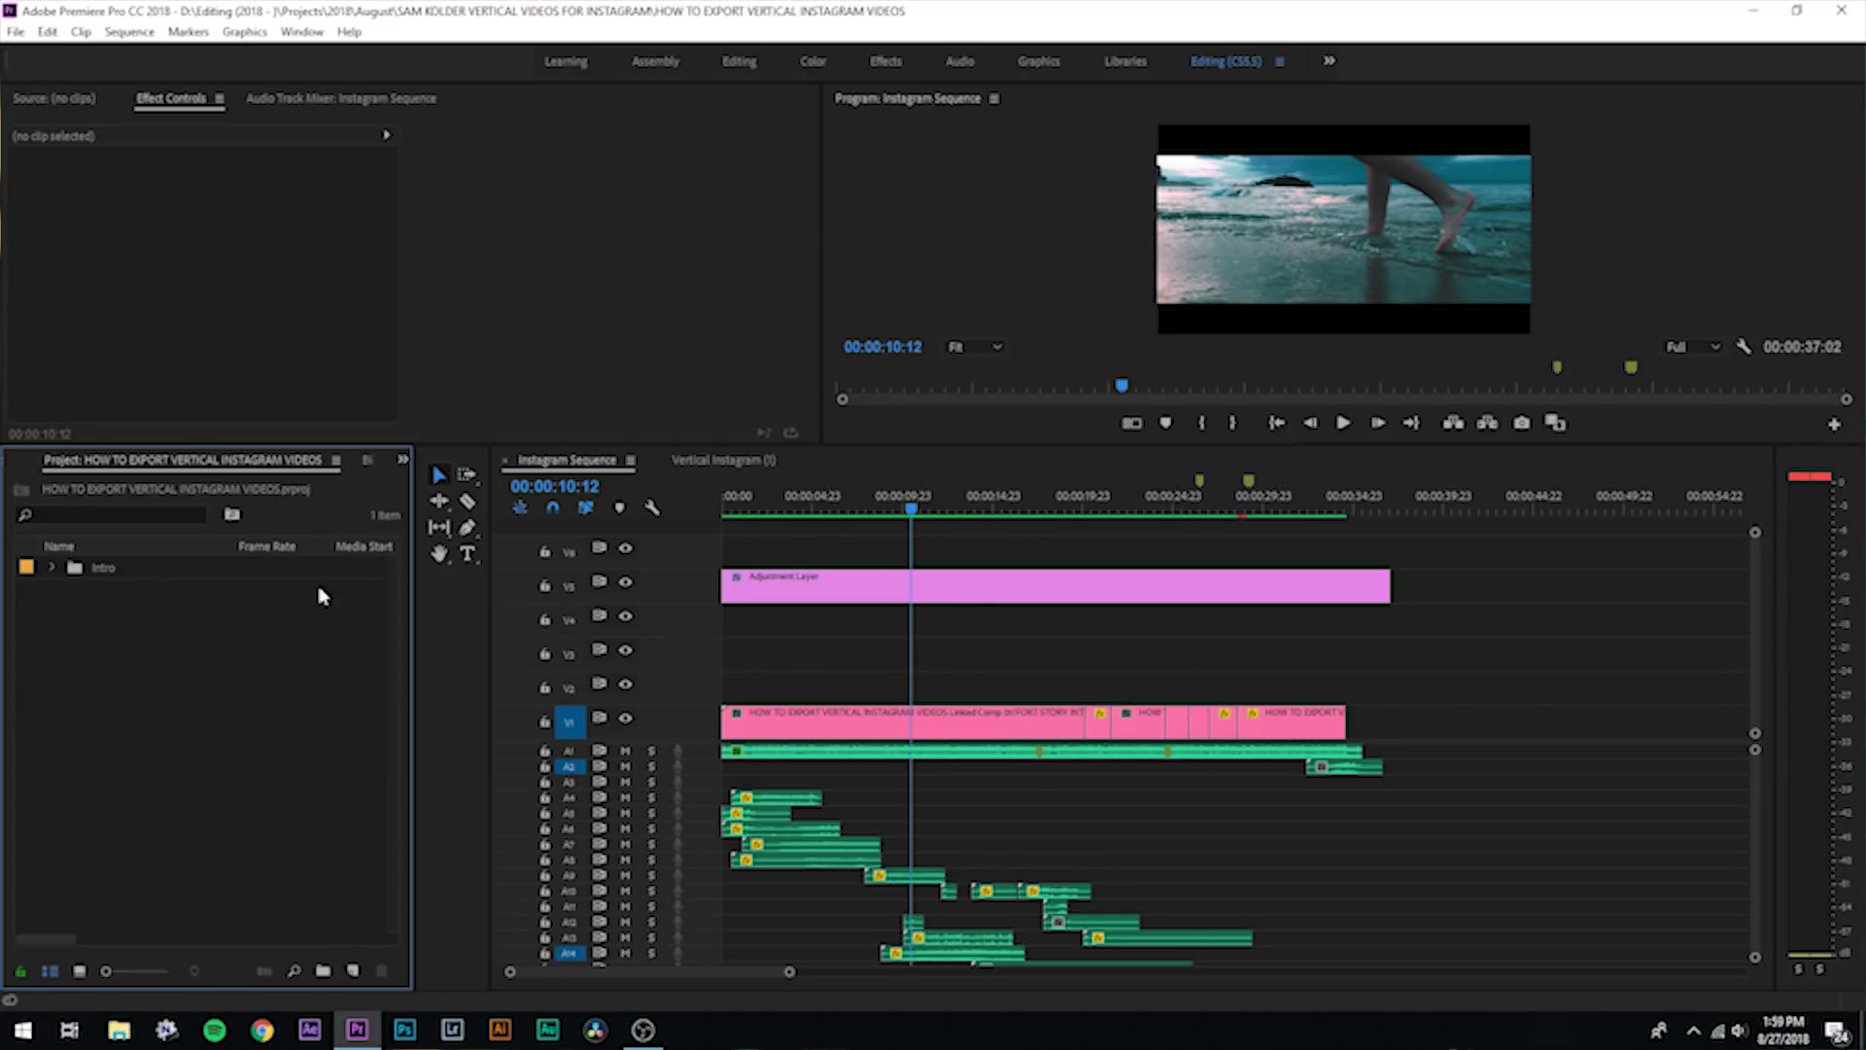
pyautogui.click(51, 568)
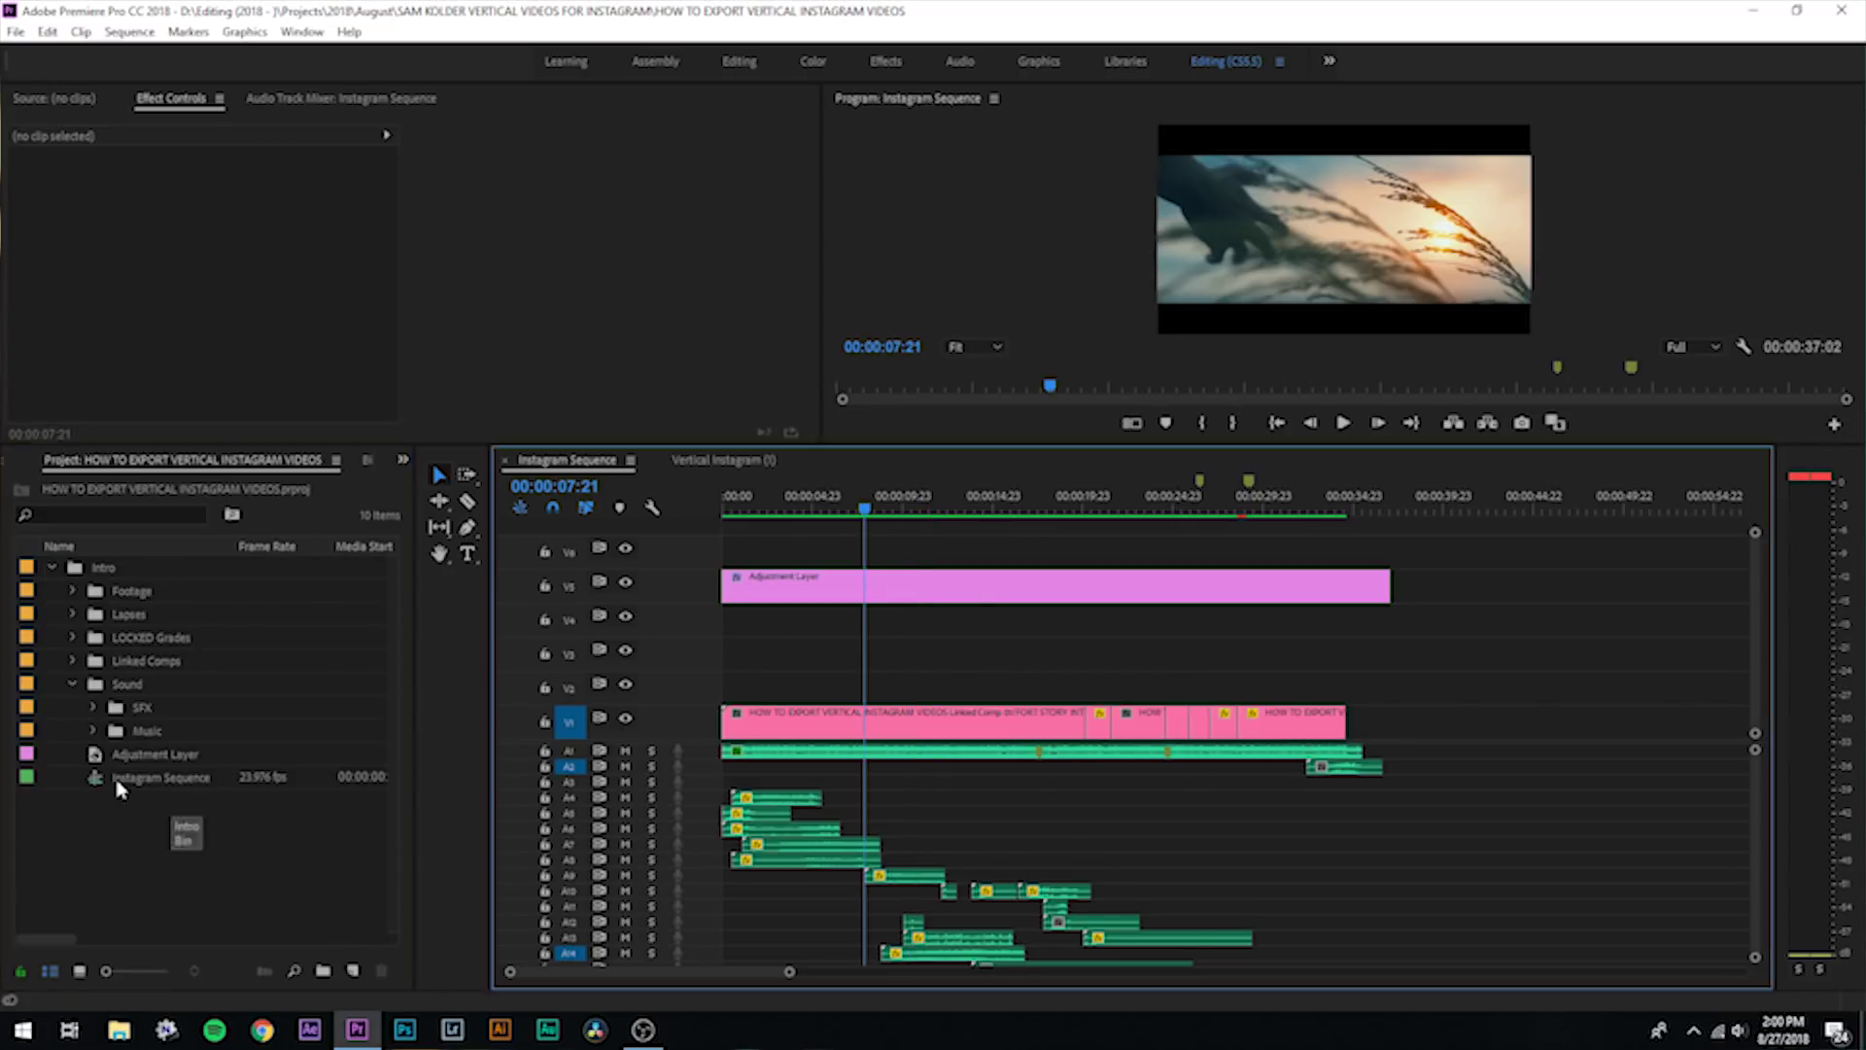
pyautogui.click(146, 779)
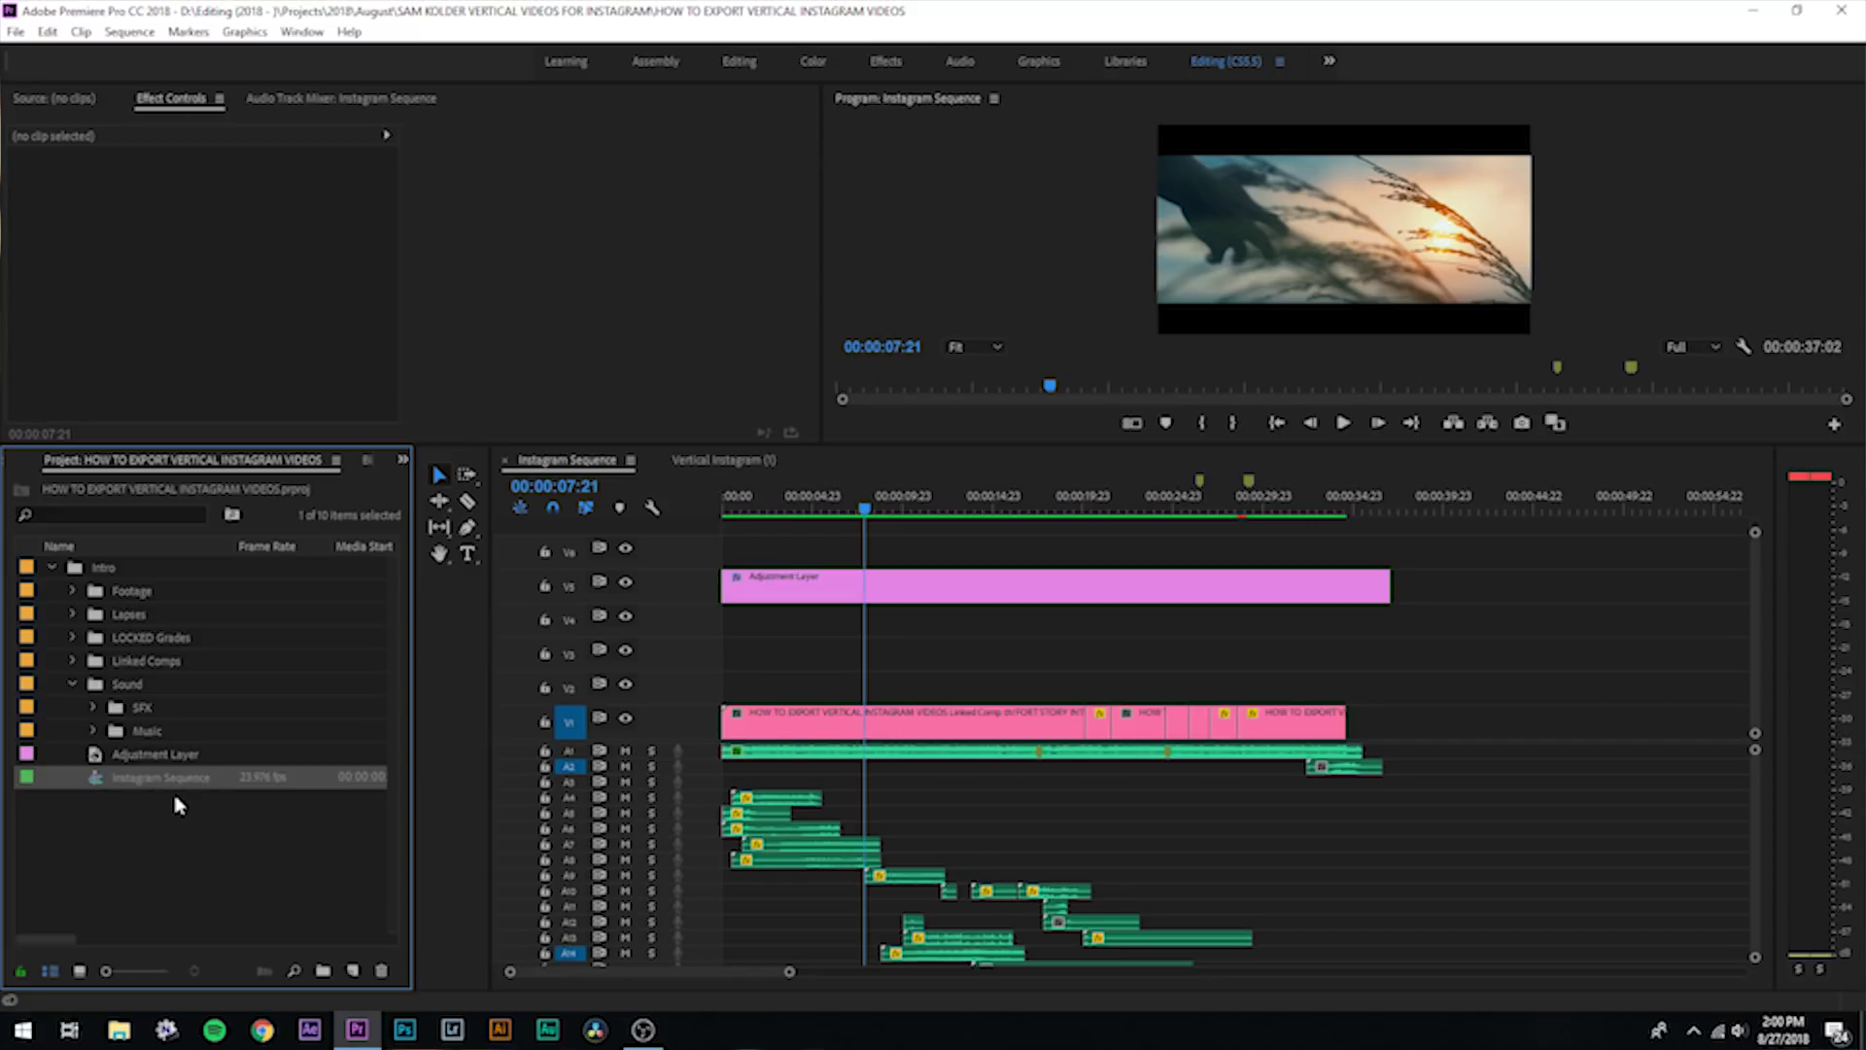
# Copy and paste the Instagram Sequence, renaming the duplicate 'Instagram Sequence copy'.
pyautogui.click(111, 808)
pyautogui.click(100, 789)
pyautogui.hotkey('ctrl', 'c')
pyautogui.hotkey('ctrl', 'v')
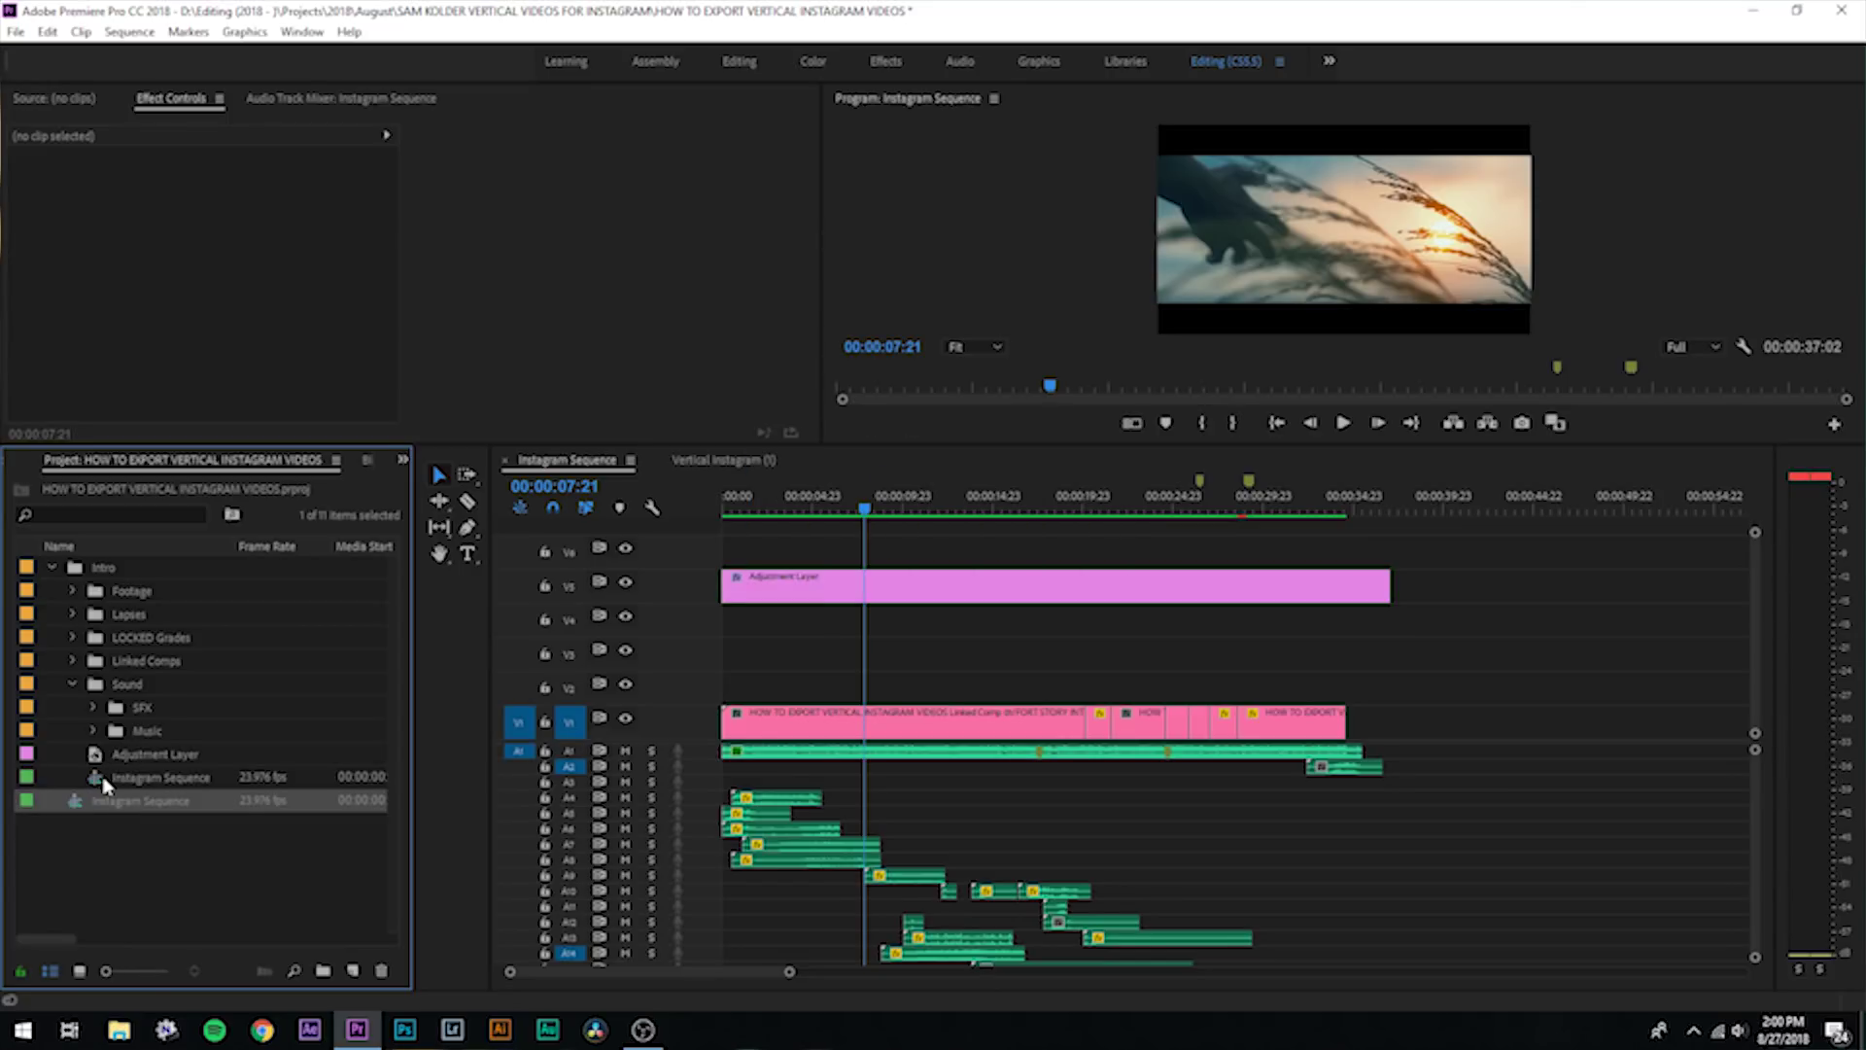
pyautogui.click(199, 802)
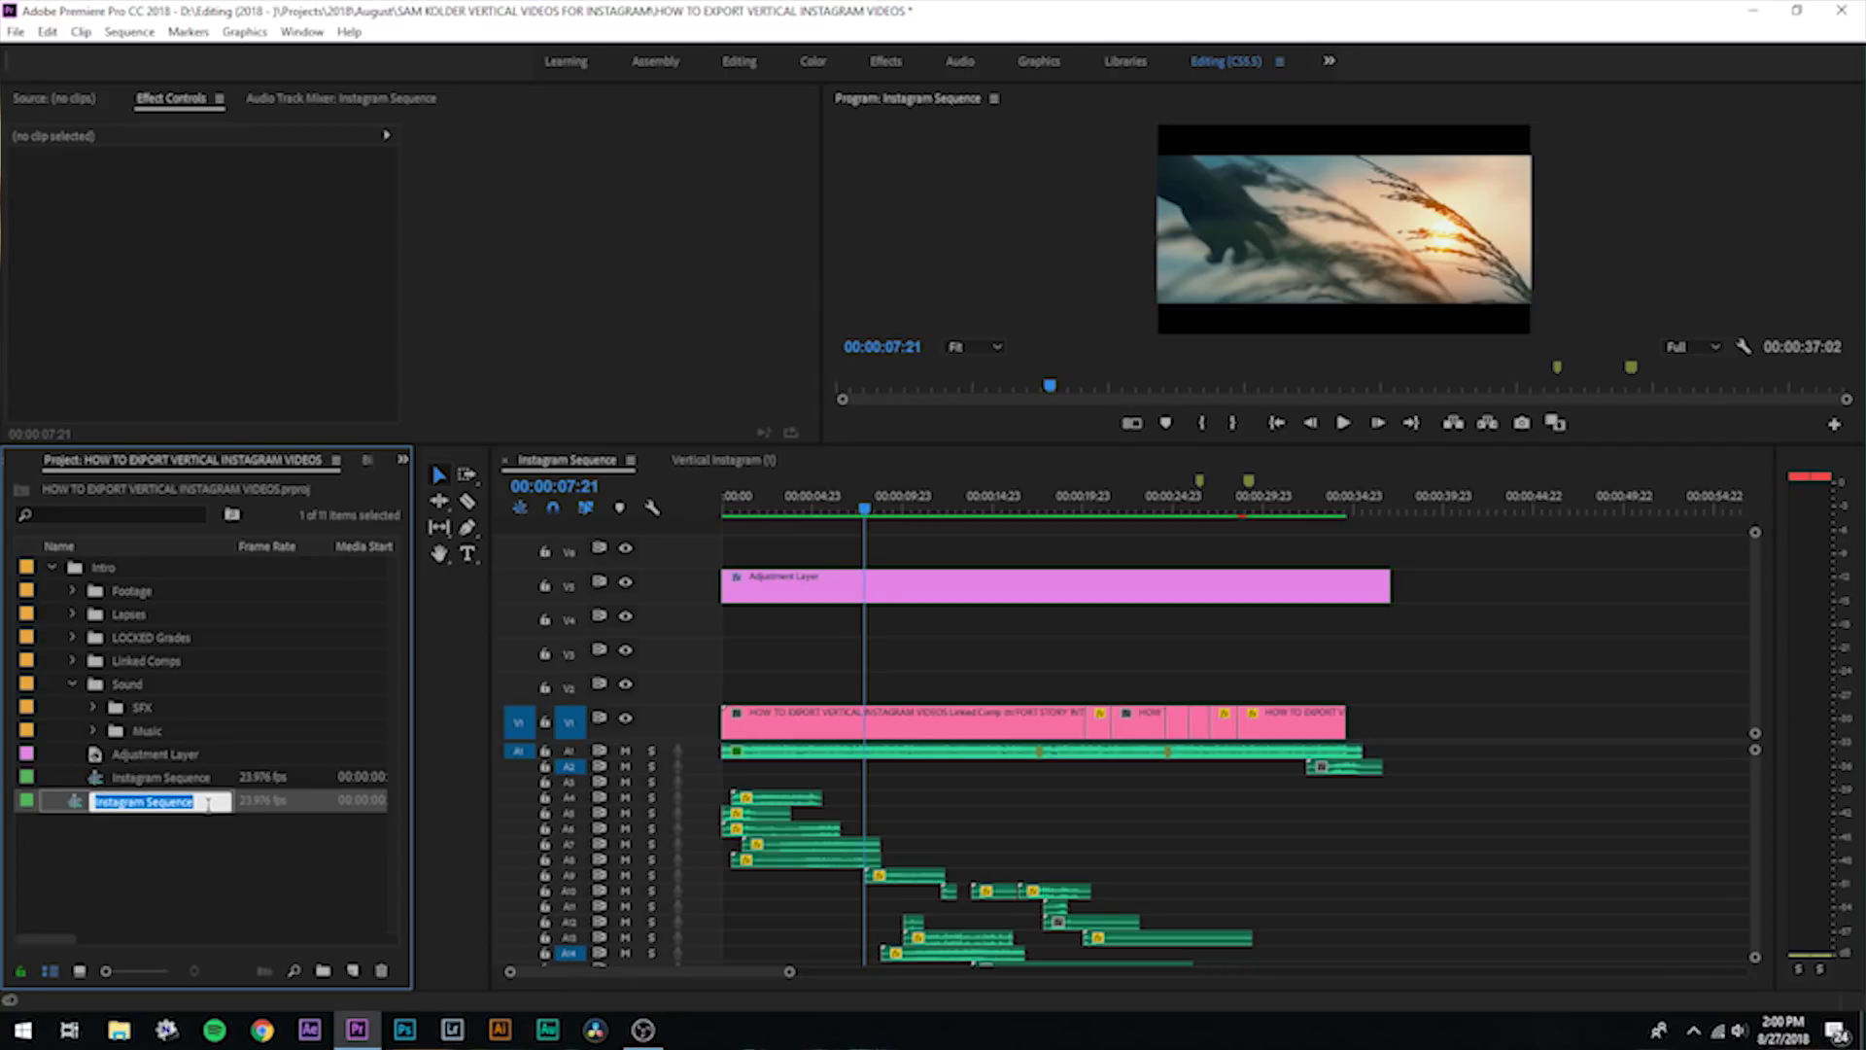
pyautogui.click(207, 803)
pyautogui.write('copy')
pyautogui.press('Return')
# Open Instagram Sequence copy in the timeline and compare it with the original sequence.
pyautogui.doubleClick(195, 801)
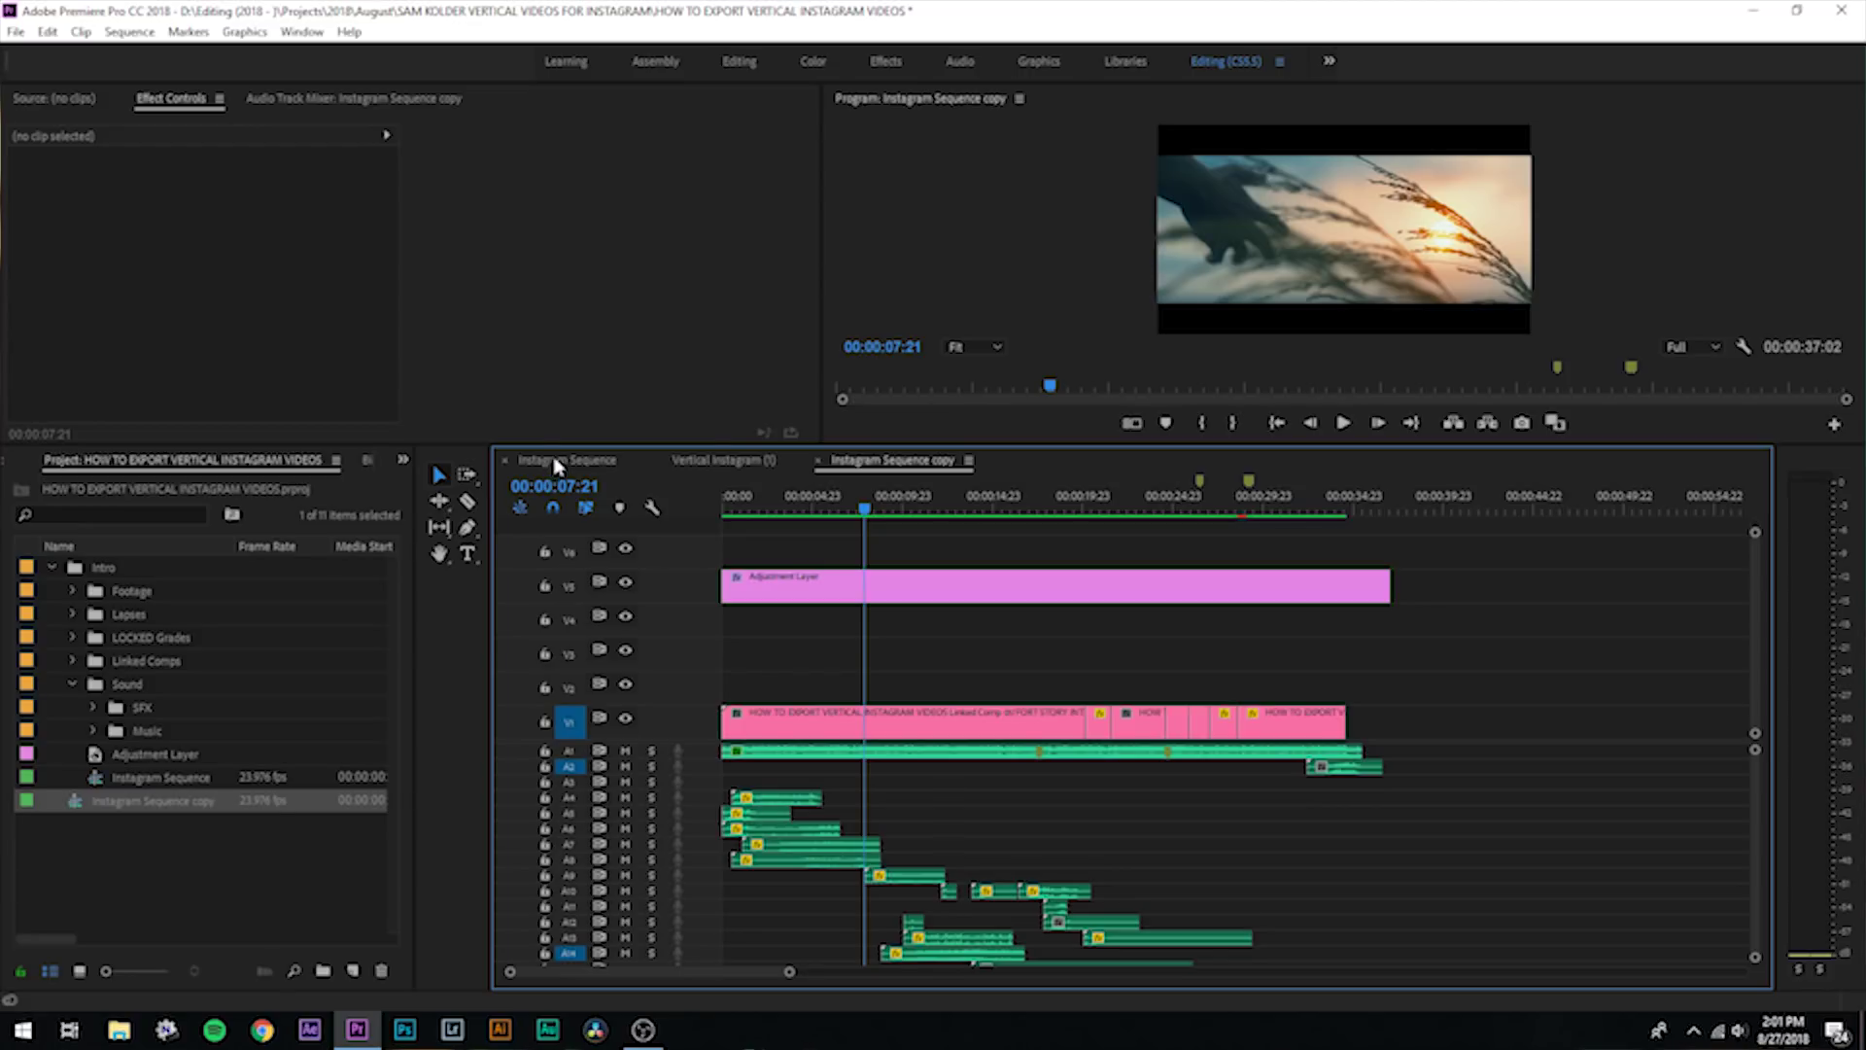
pyautogui.click(564, 460)
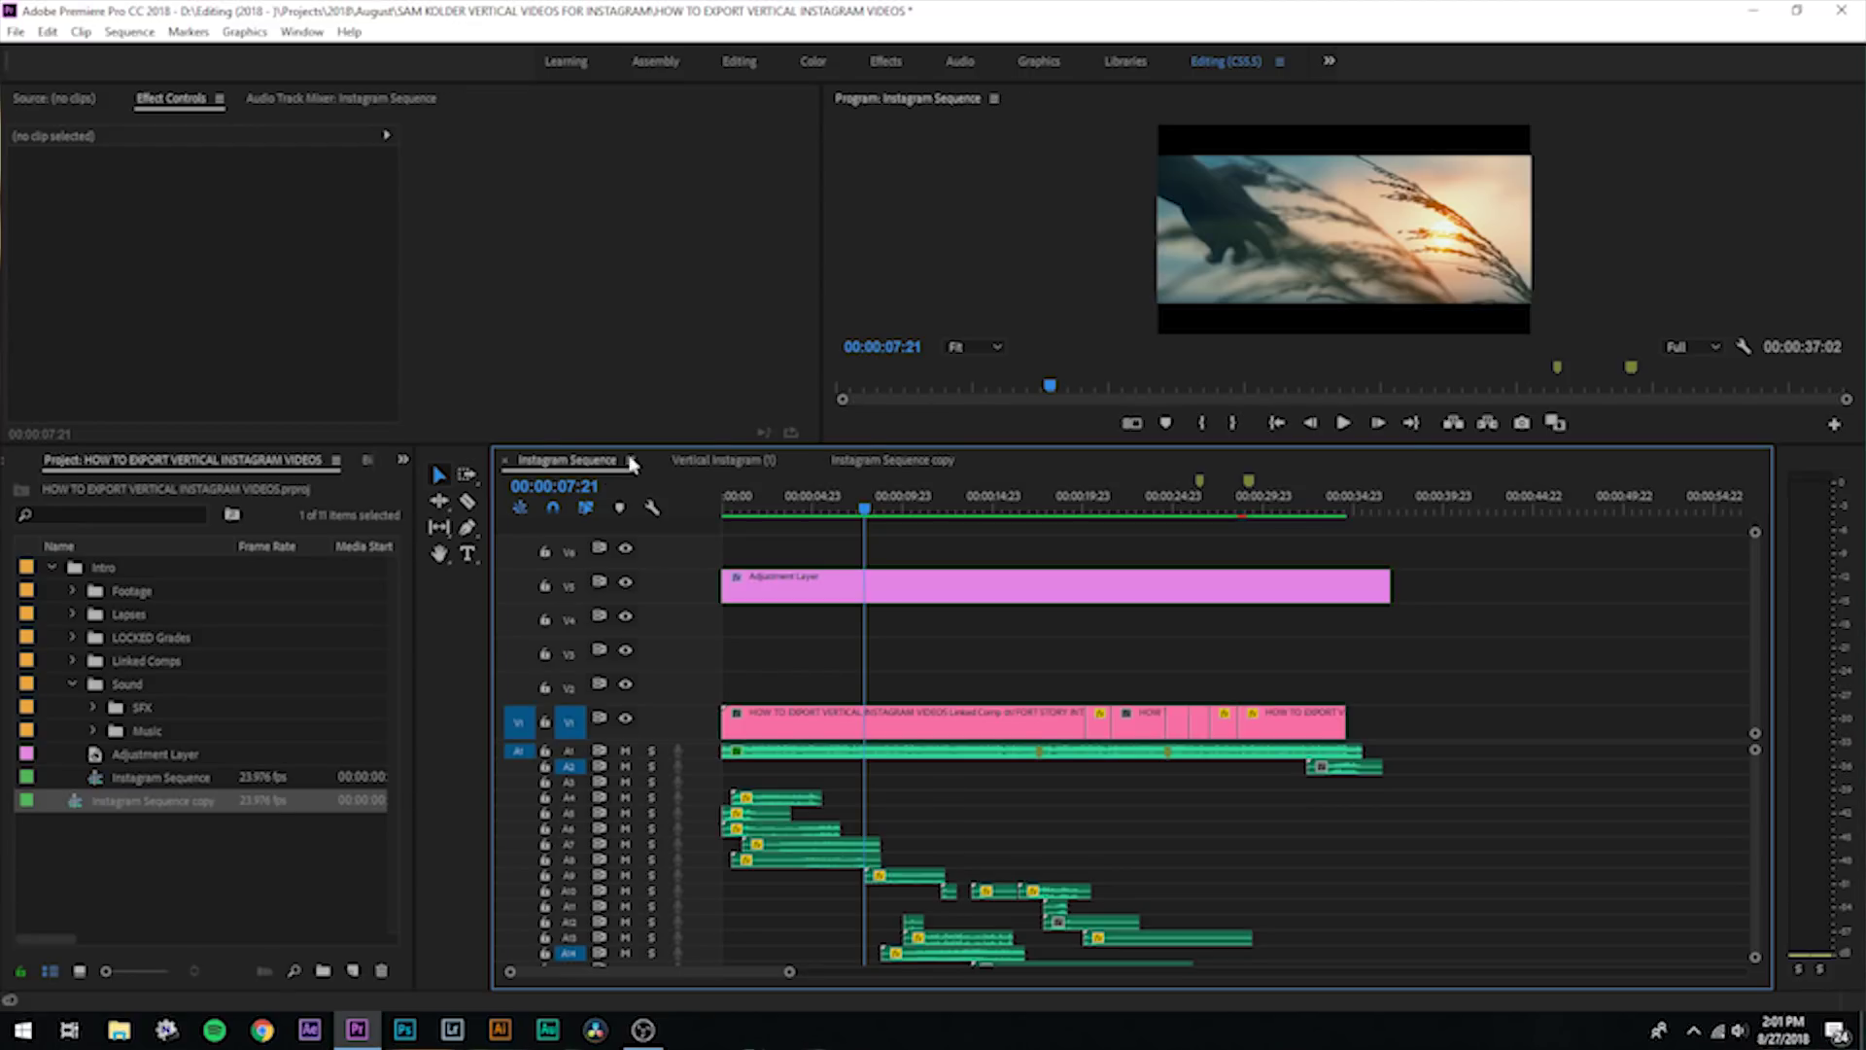
pyautogui.click(893, 462)
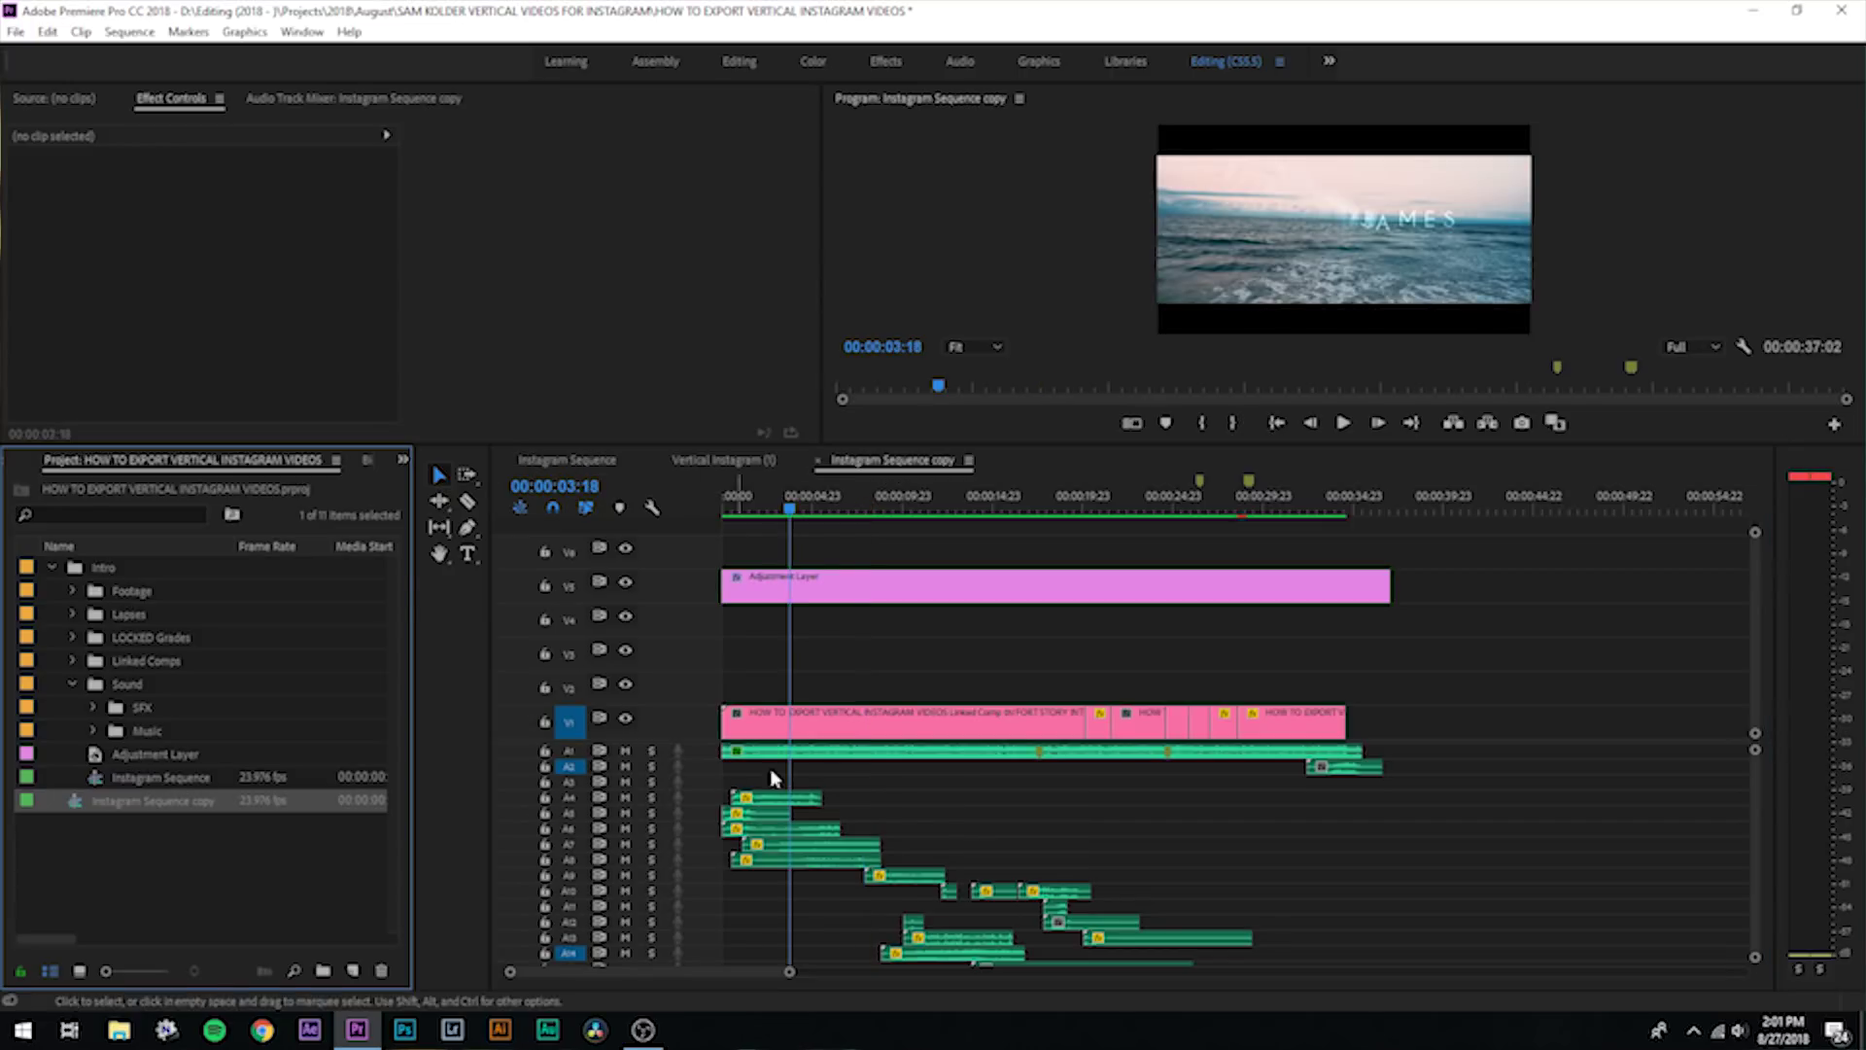
# Set the copy's Sequence Settings frame size to 1842 x 2304, discarding old previews.
pyautogui.rightClick(110, 812)
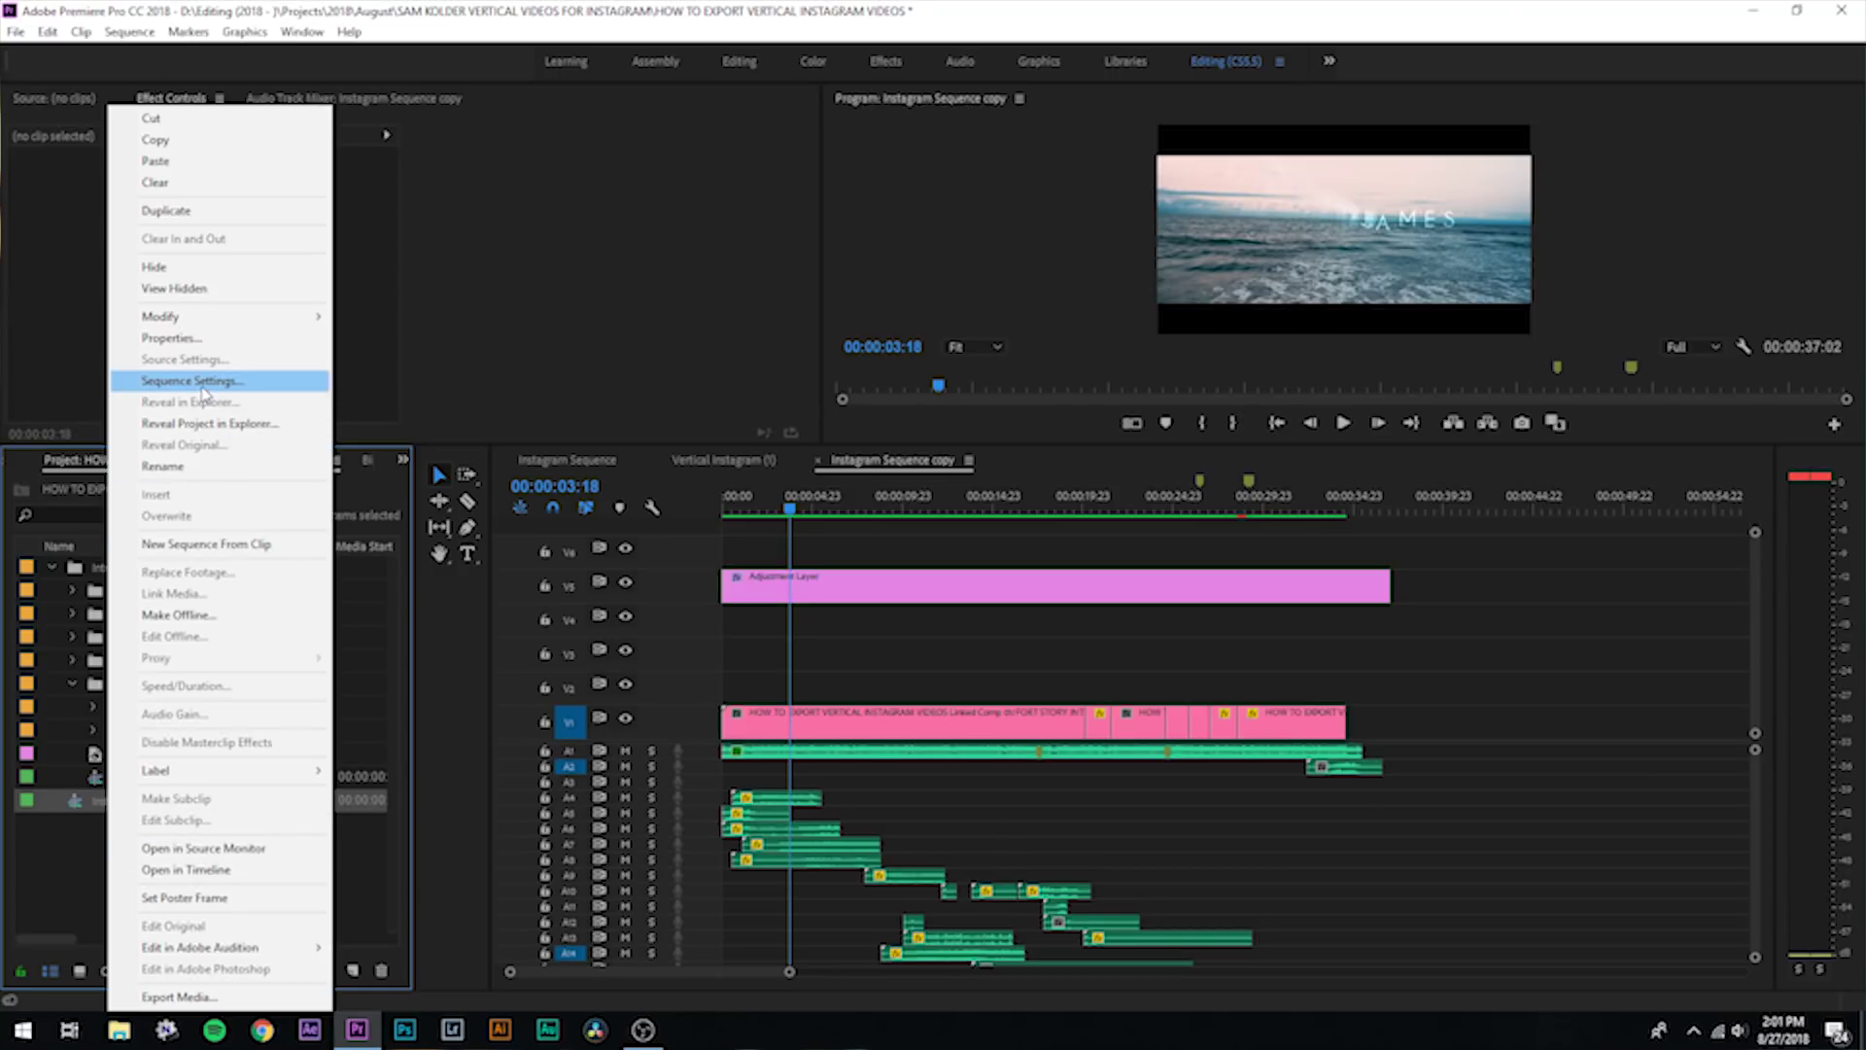
pyautogui.click(205, 388)
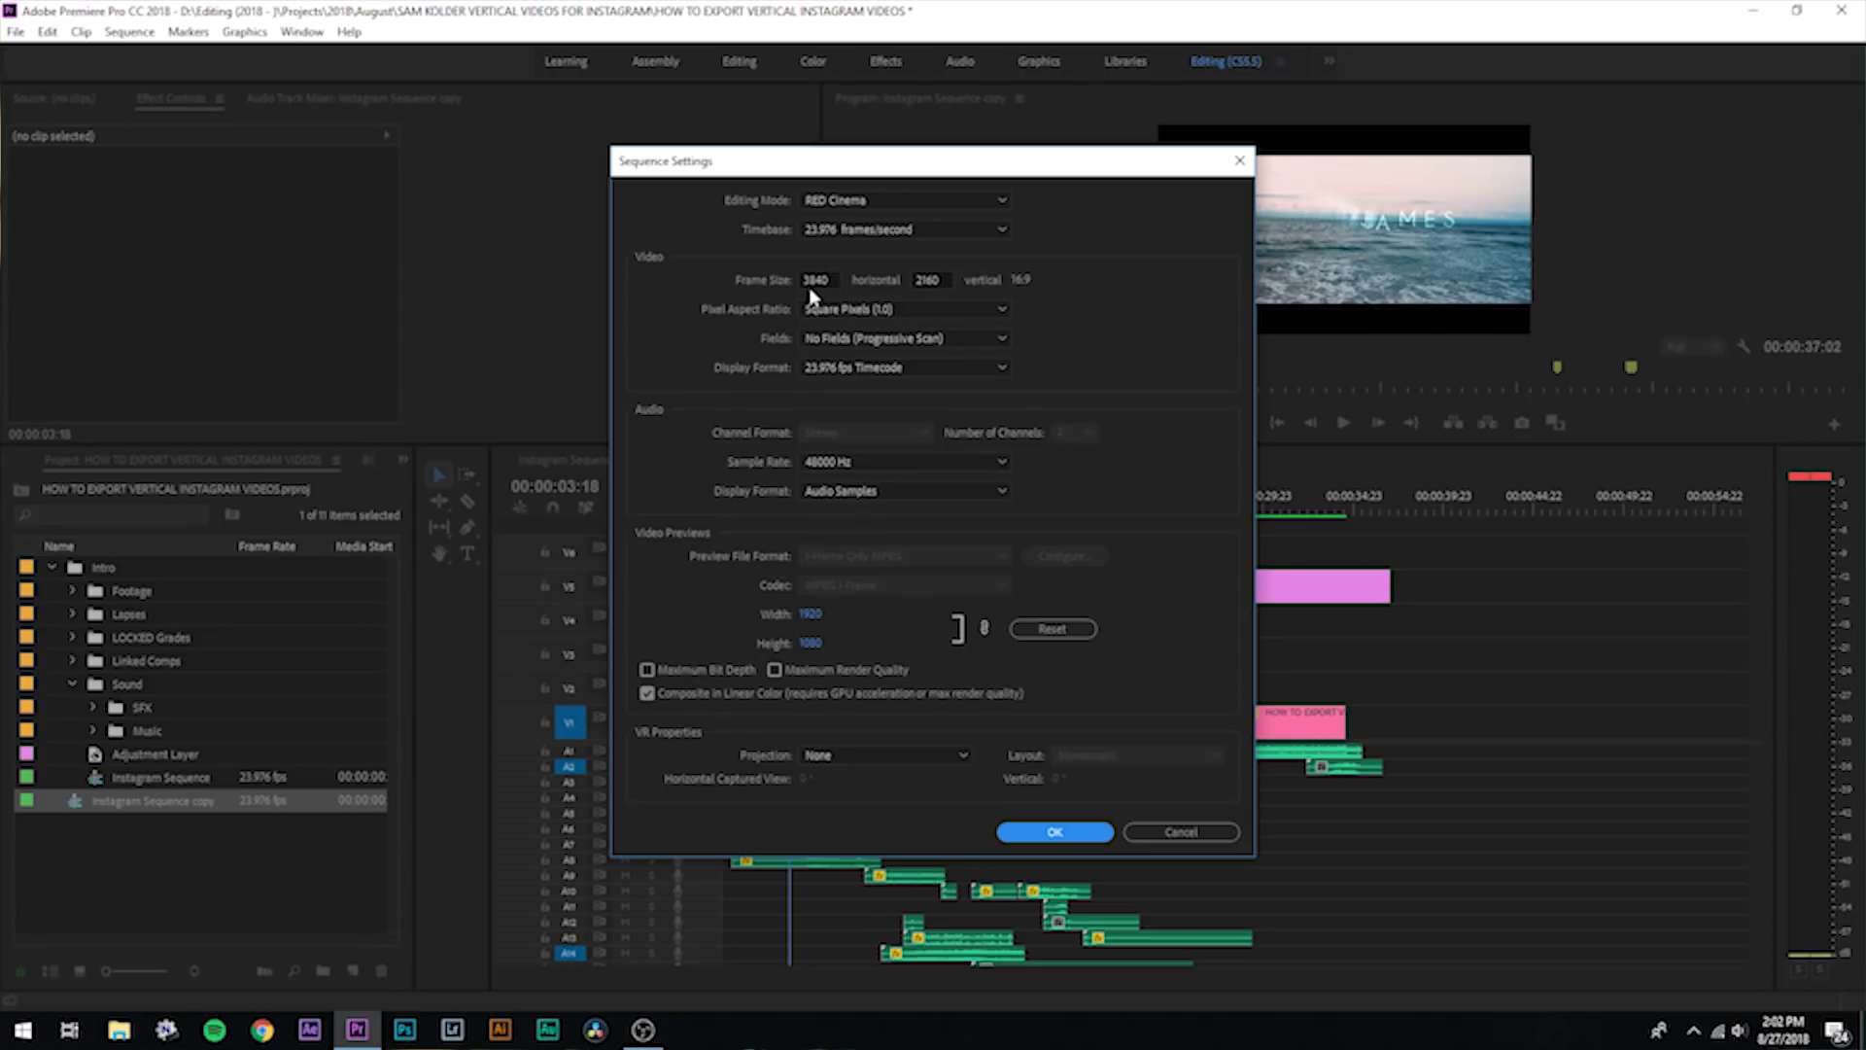
pyautogui.doubleClick(835, 279)
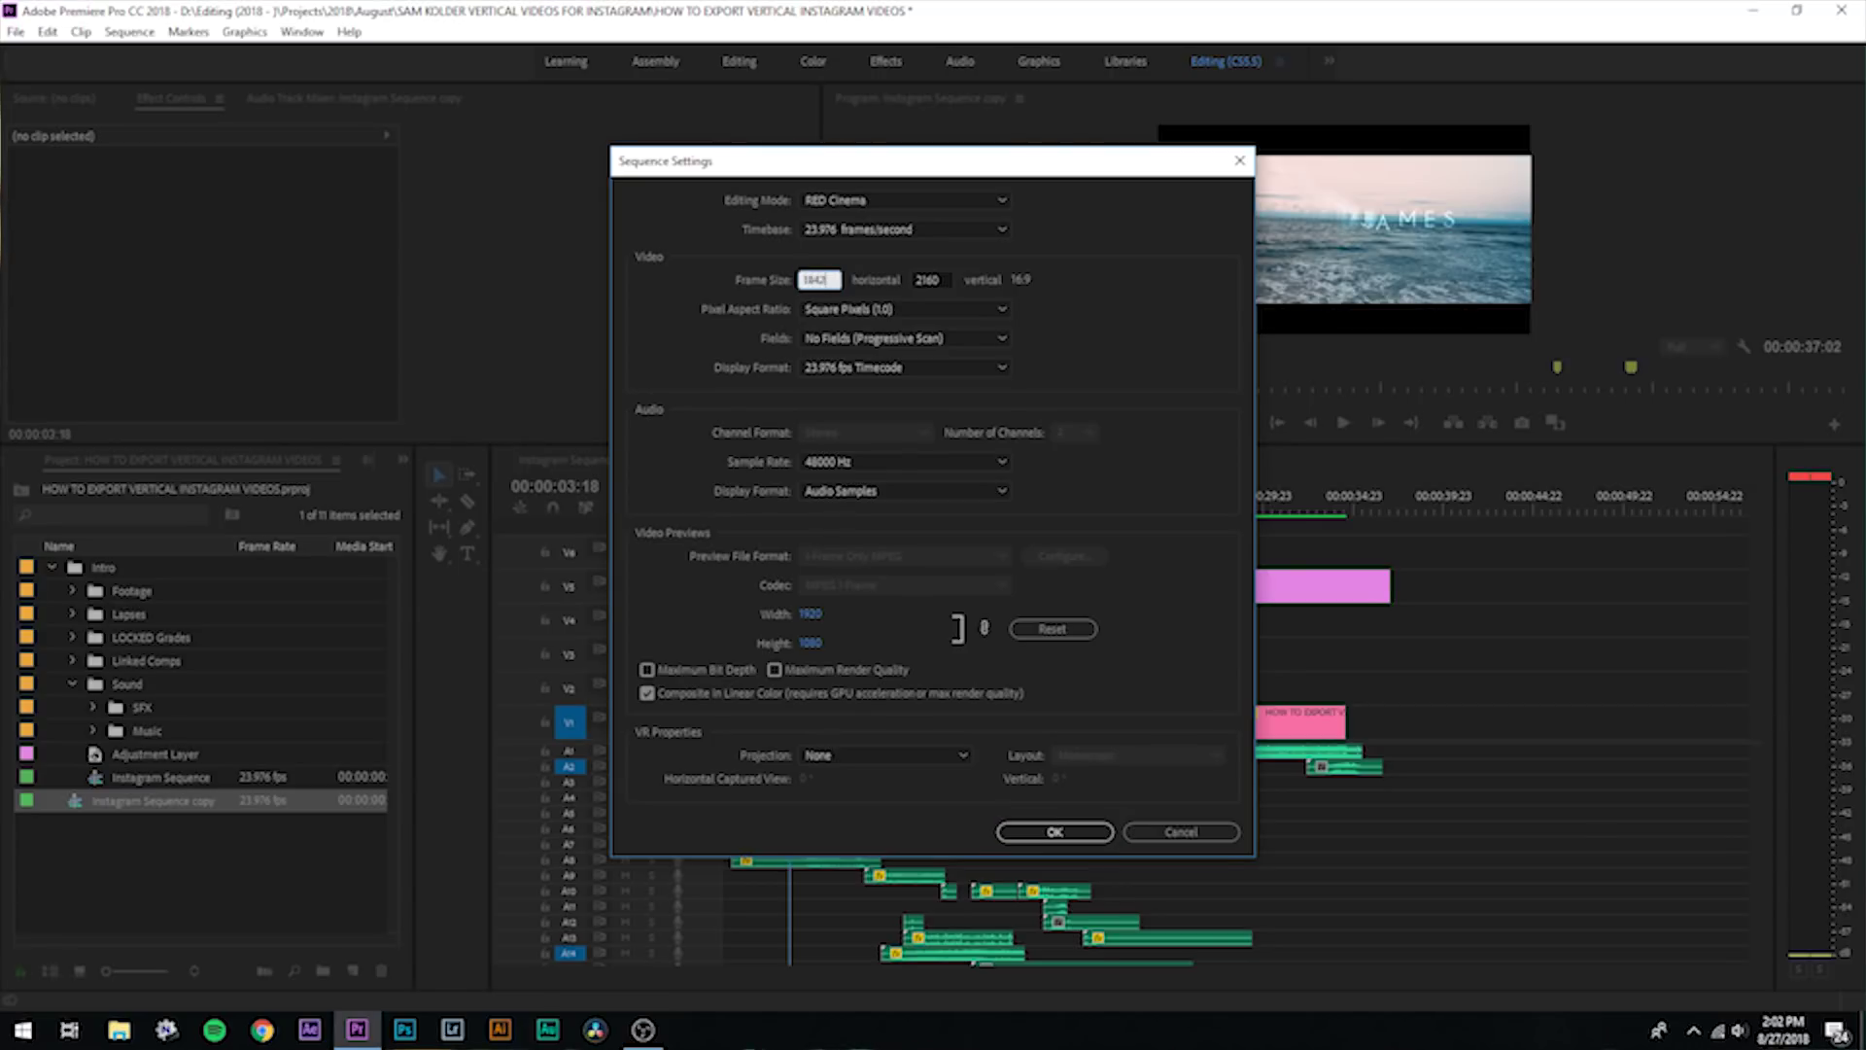
pyautogui.press('Tab')
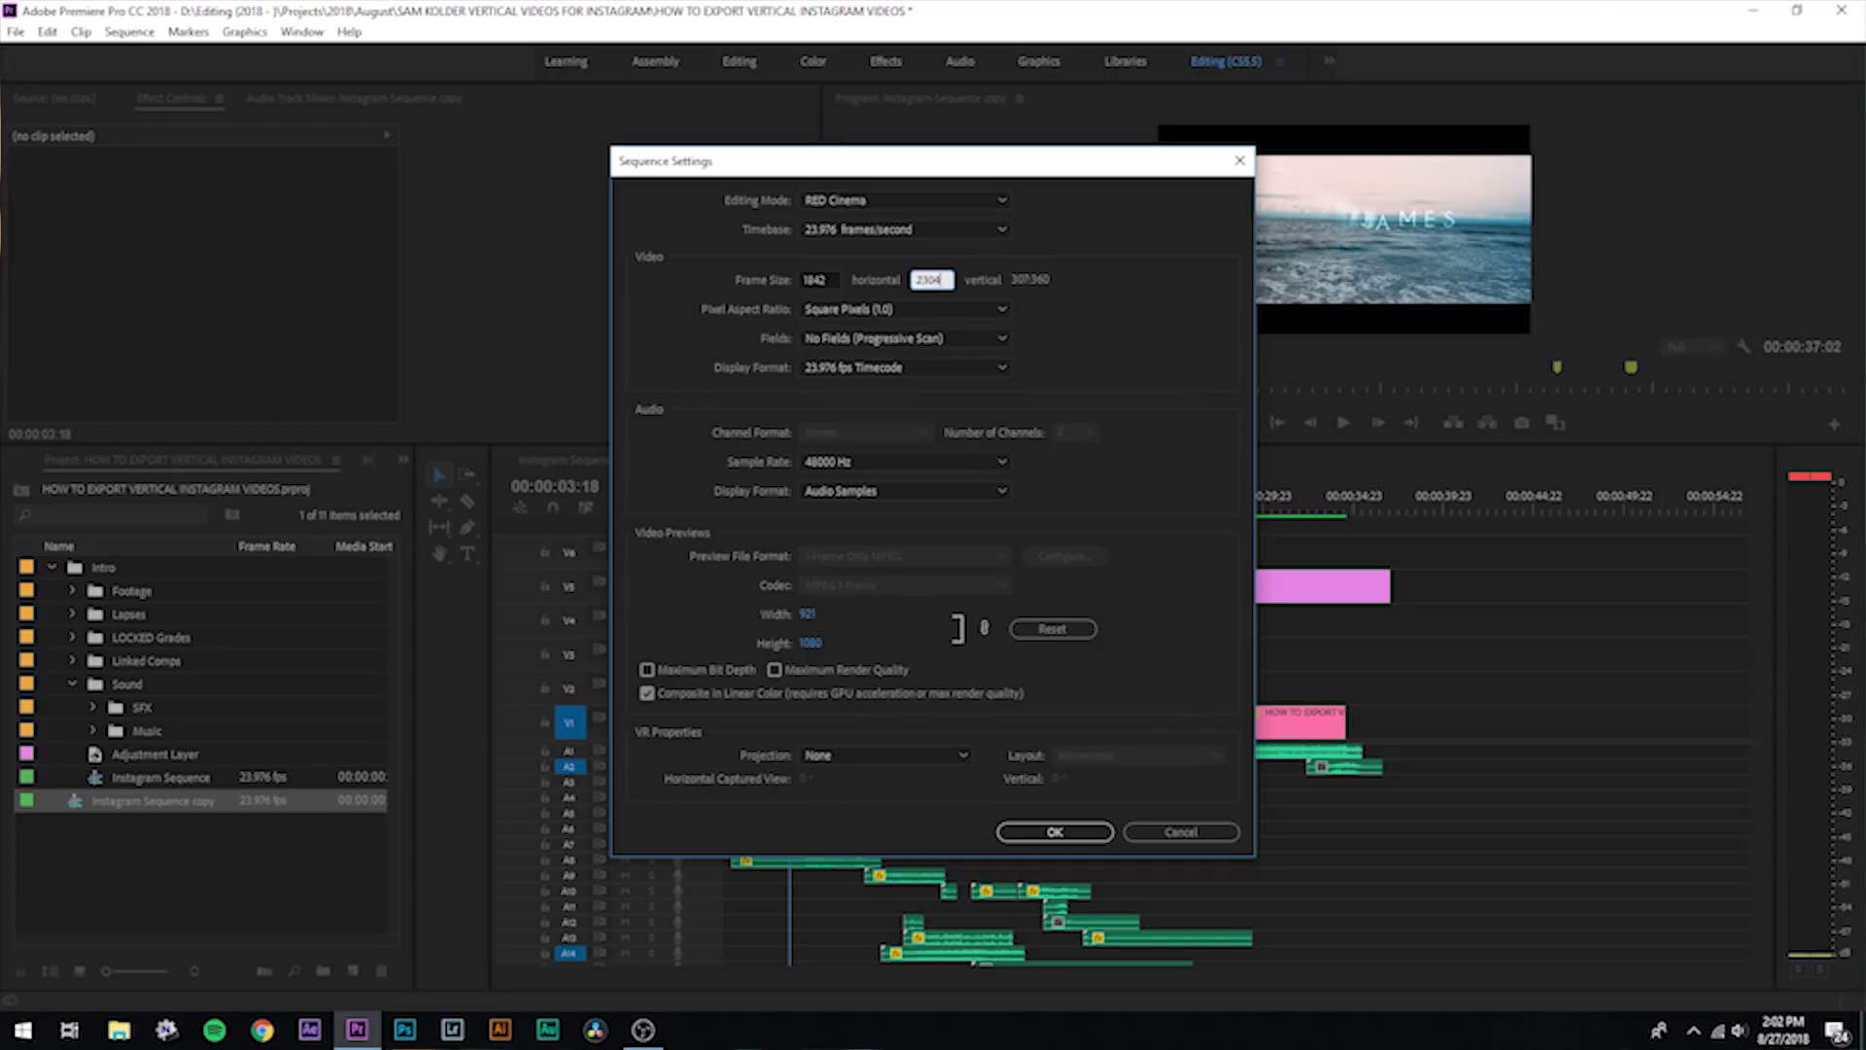
pyautogui.write('2304')
pyautogui.press('Return')
pyautogui.click(1016, 537)
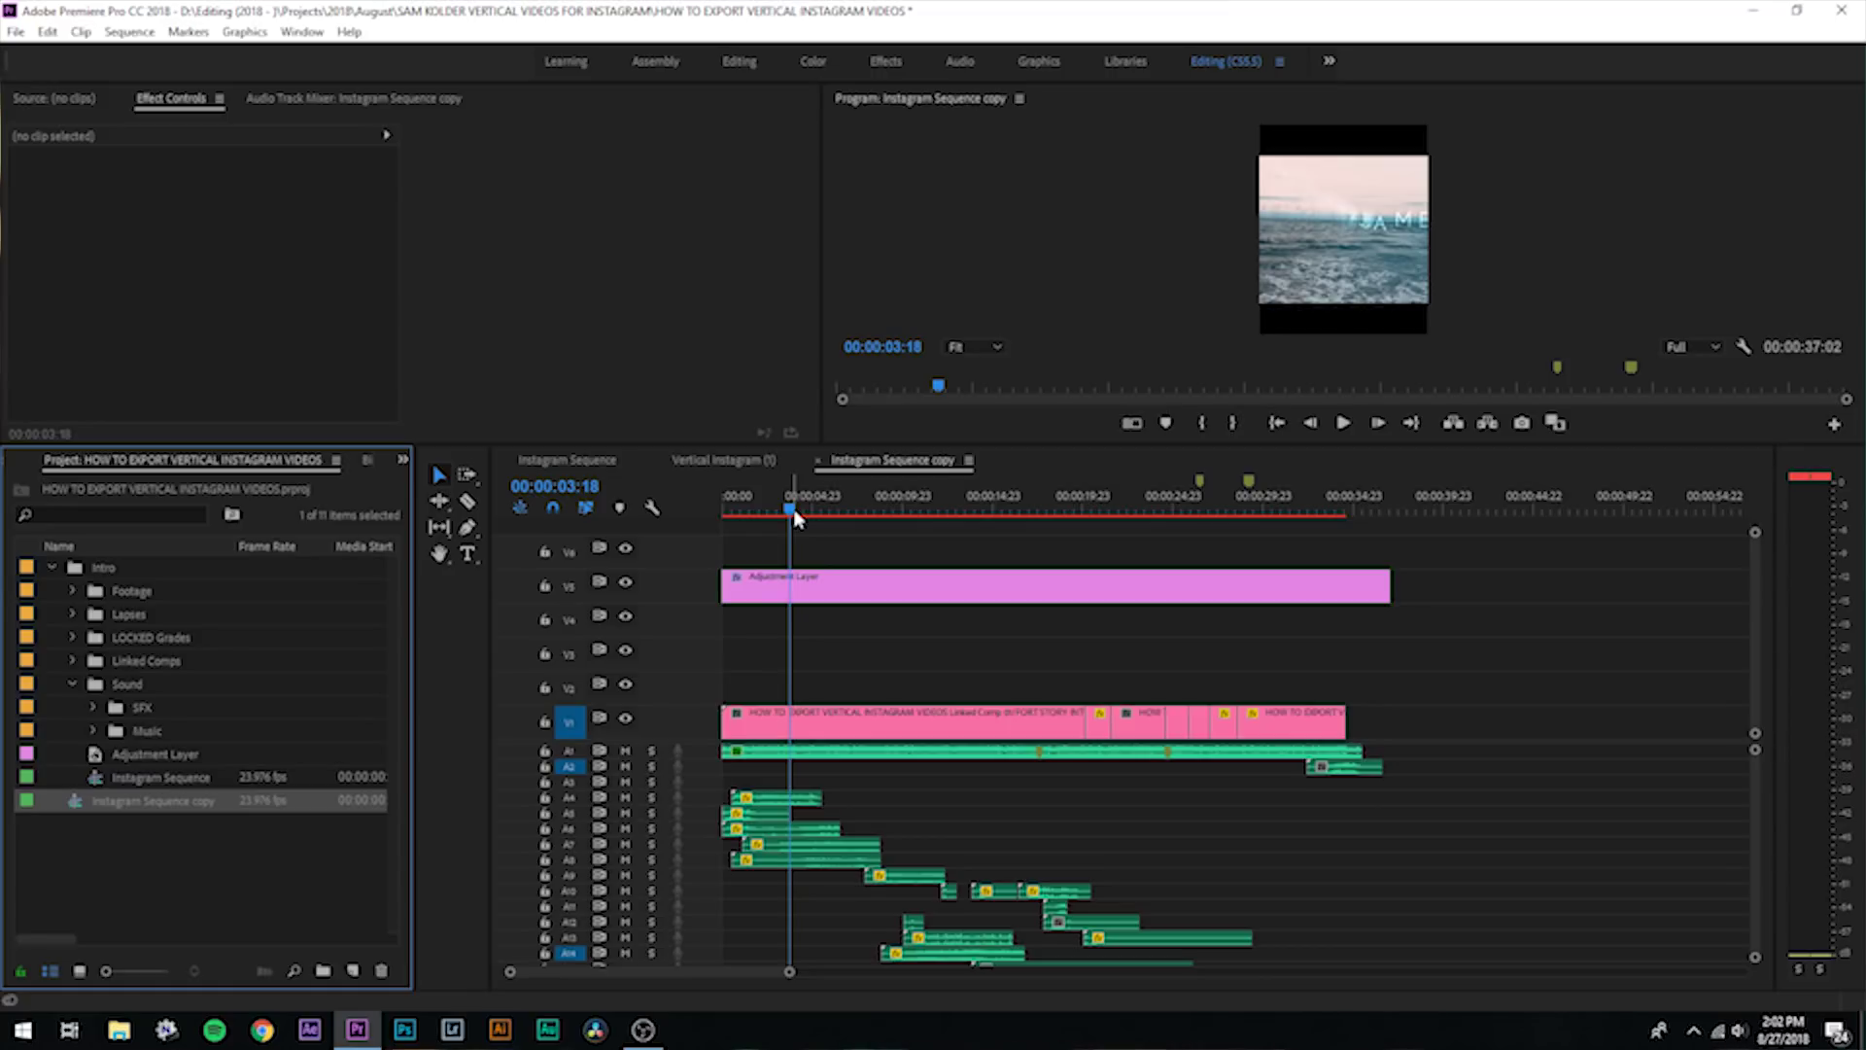
# Delete the Adjustment Layer clip on V5.
pyautogui.click(773, 550)
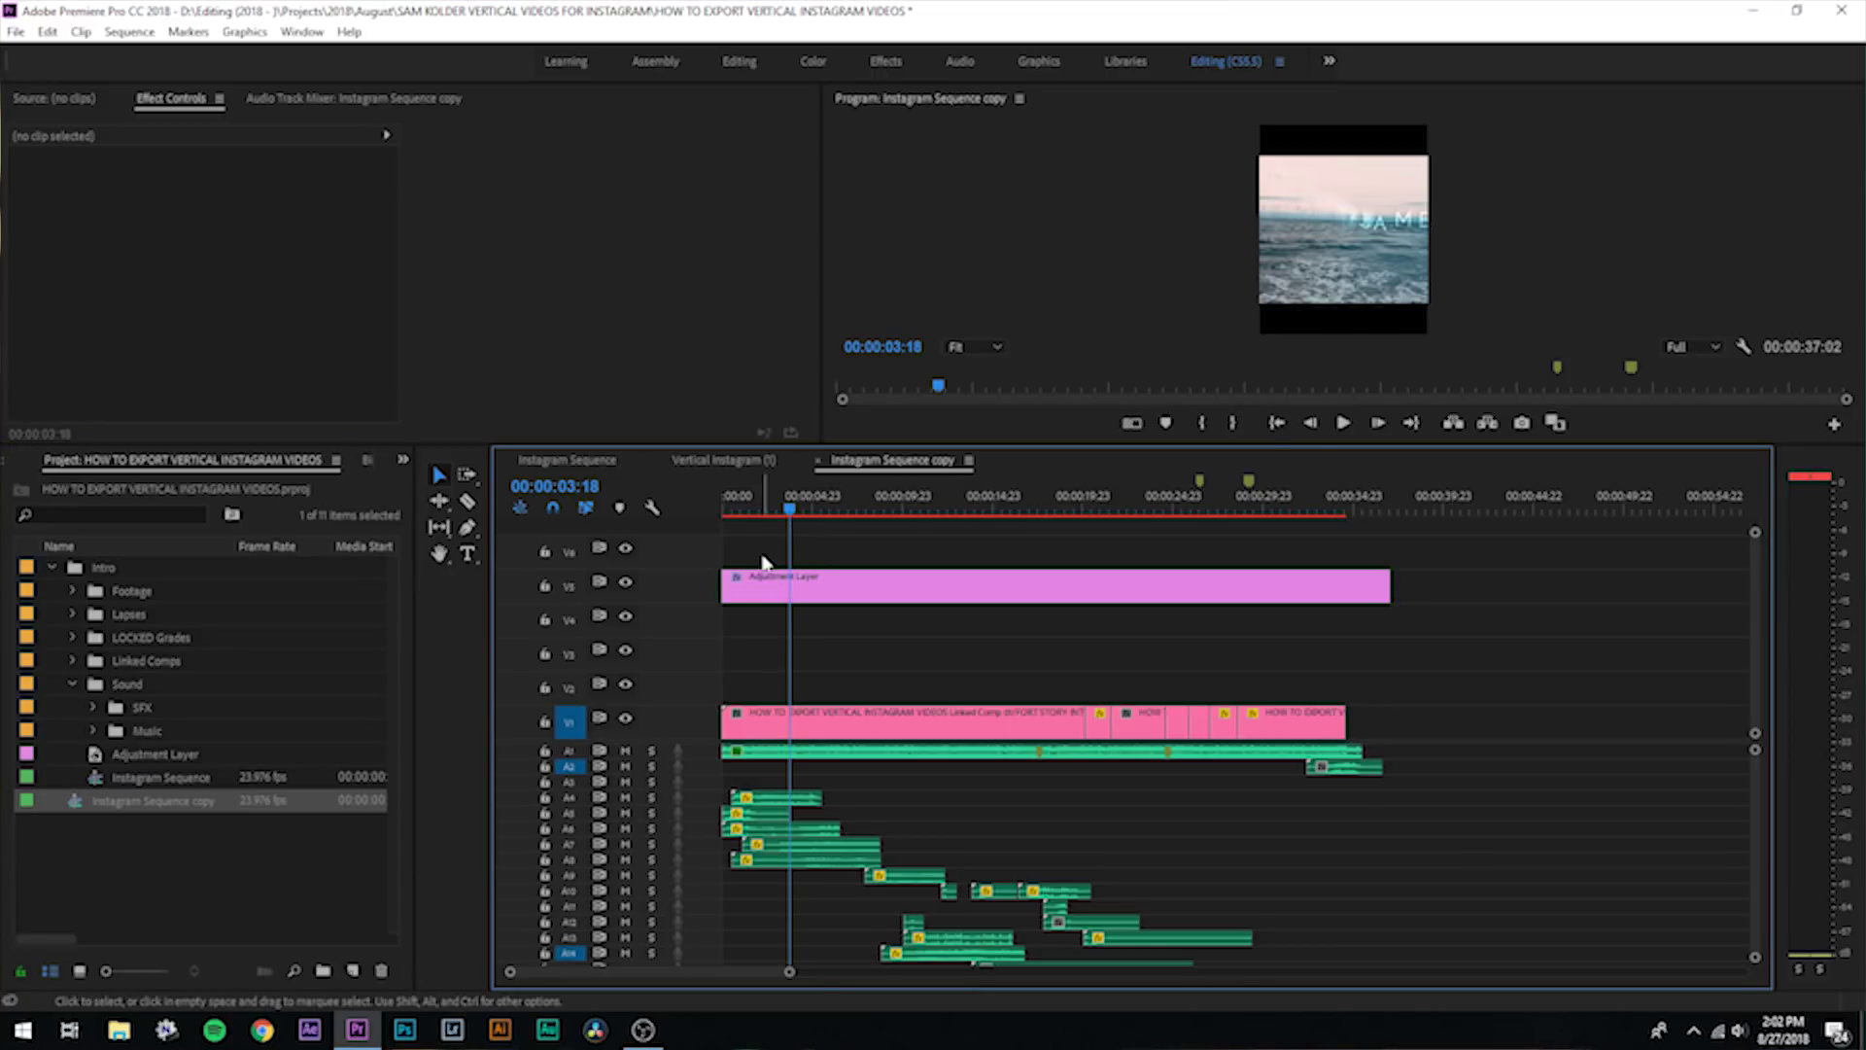
pyautogui.click(765, 595)
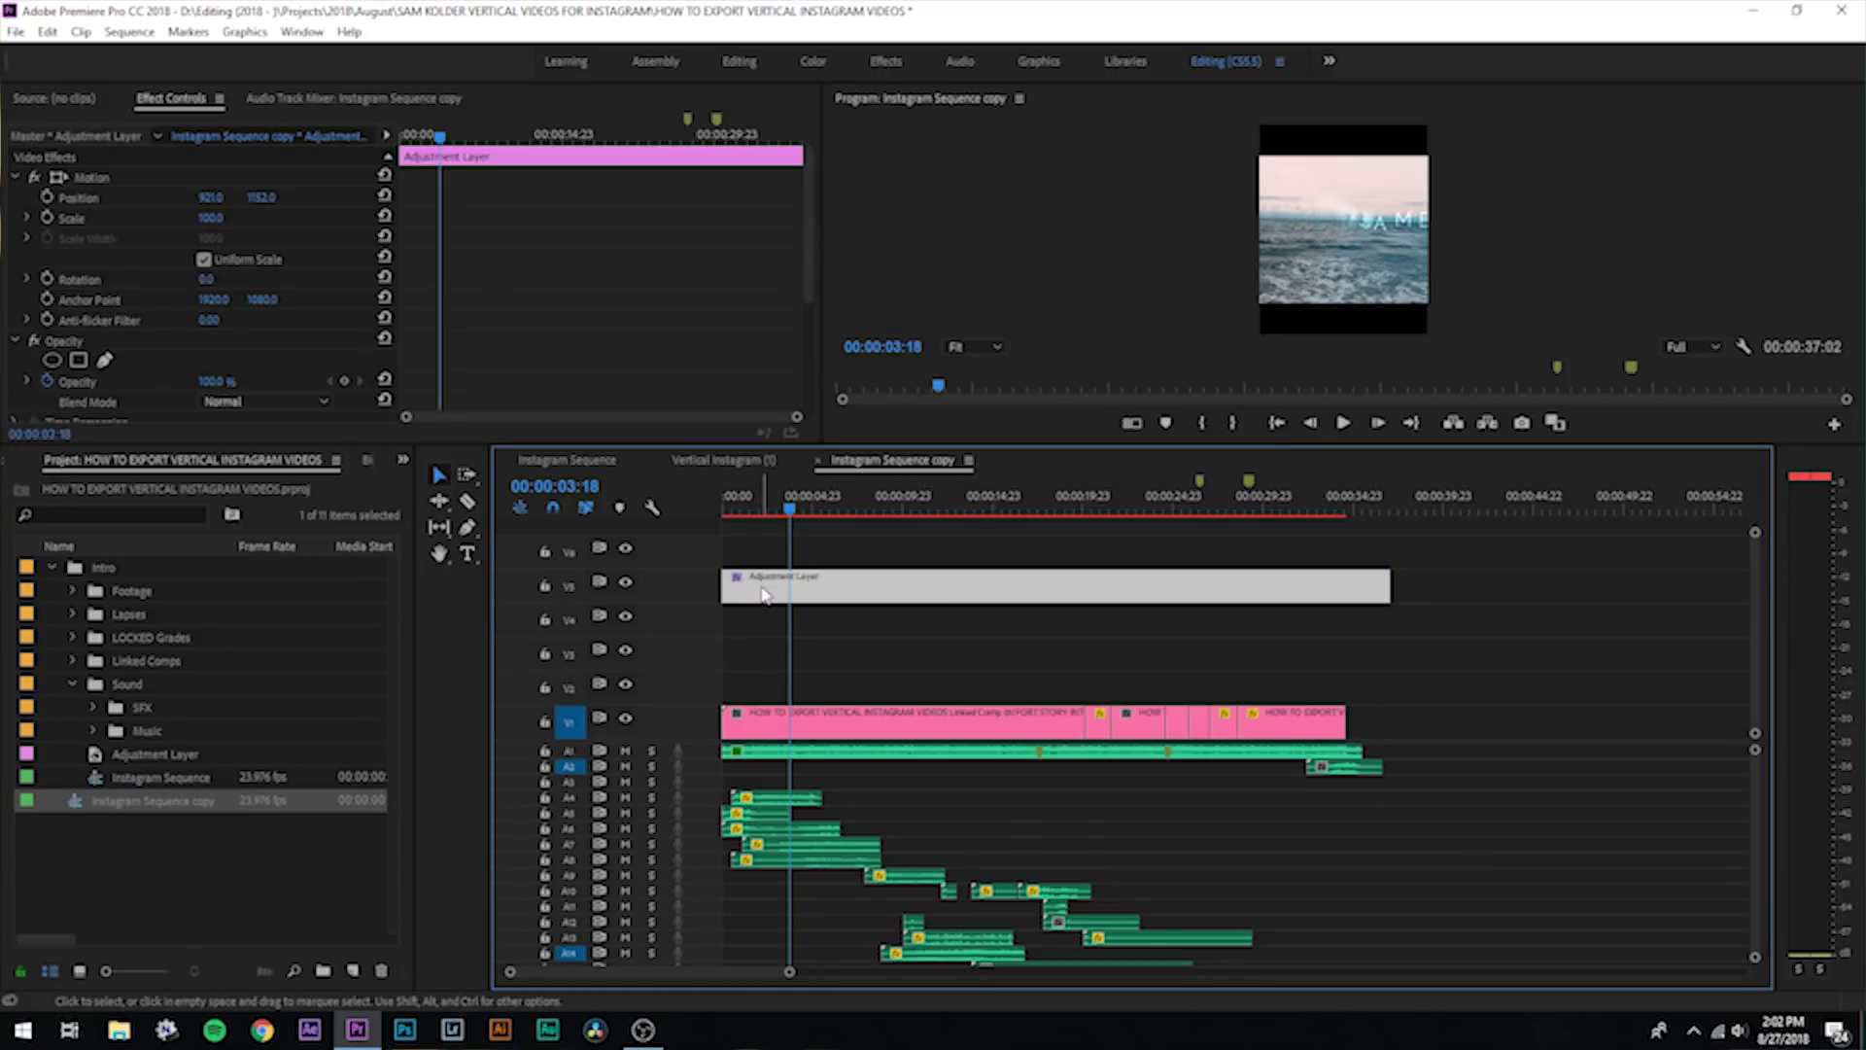
pyautogui.press('Delete')
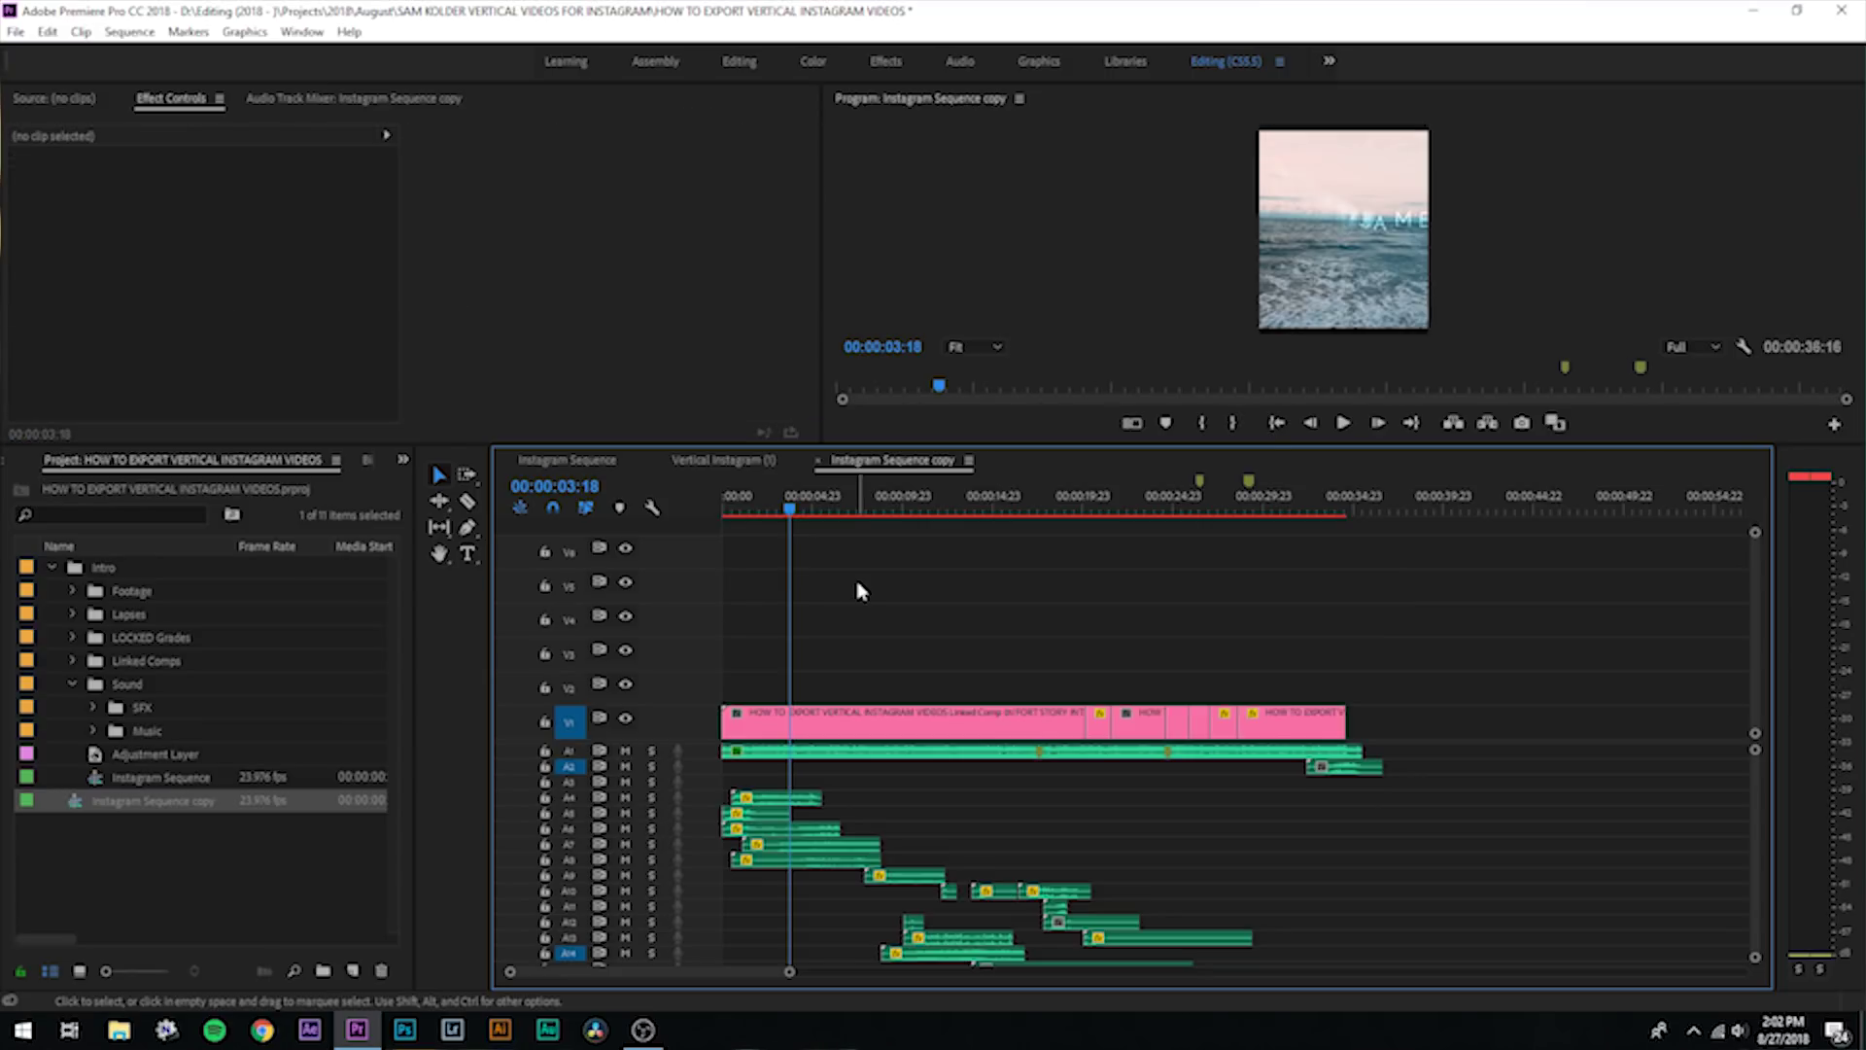
# Scale the main V1 clip at 00:00:09:01 to 108.
pyautogui.press('Down')
pyautogui.click(1323, 295)
pyautogui.click(208, 218)
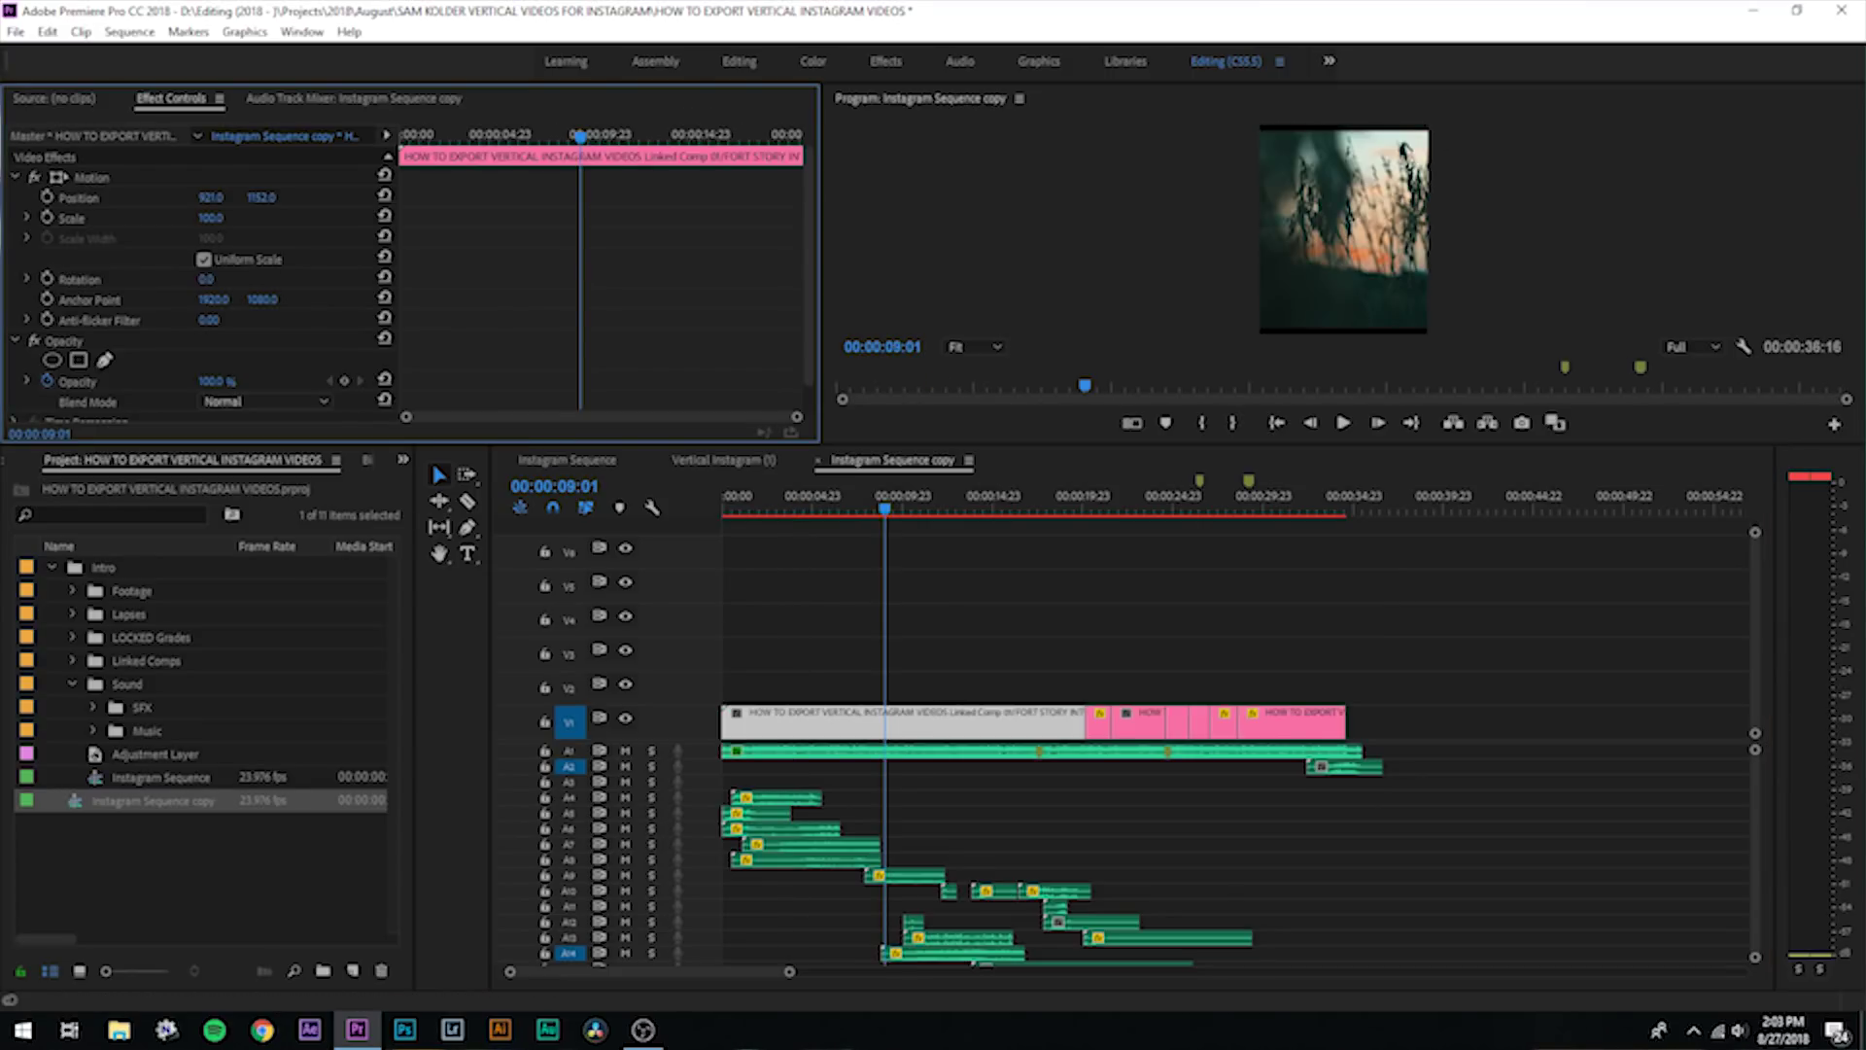
pyautogui.write('108')
pyautogui.press('Return')
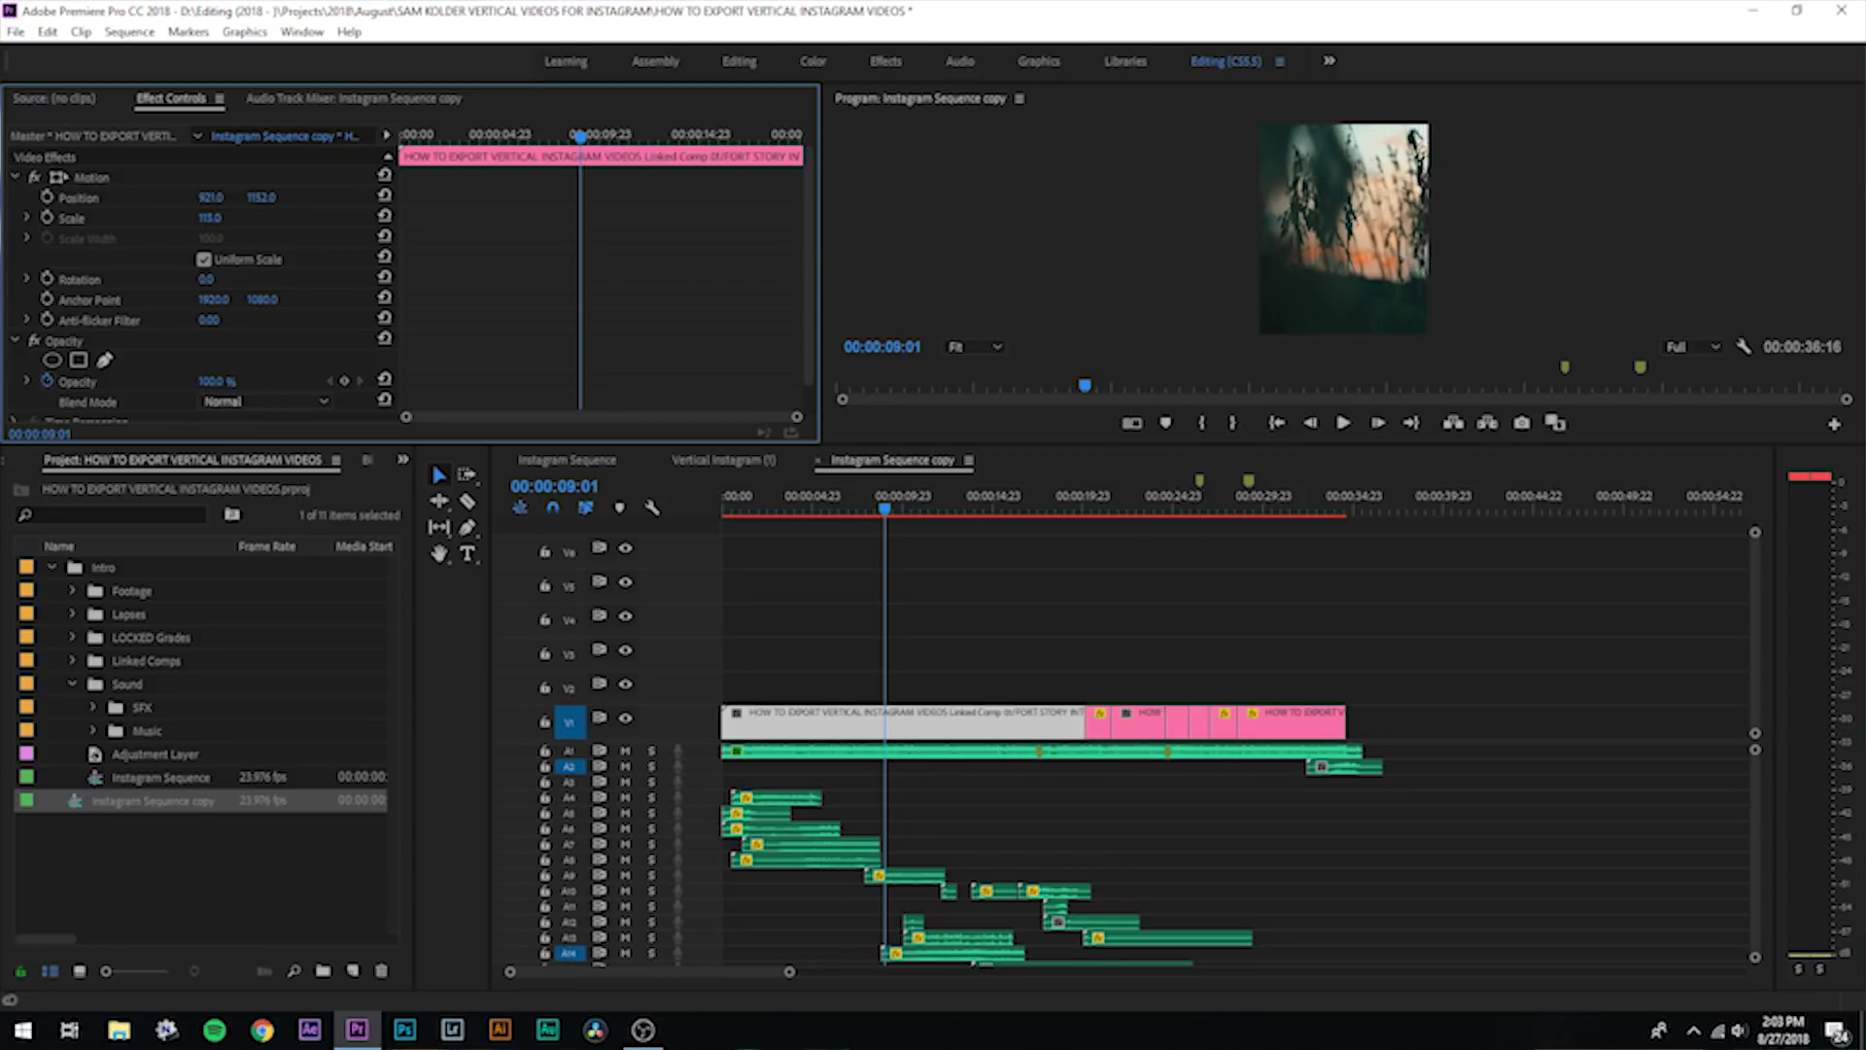
# Reposition the later short clips at 00:00:20:23 and 00:00:25:13 to fill the vertical frame.
pyautogui.click(1104, 736)
pyautogui.press('Down')
pyautogui.click(1104, 736)
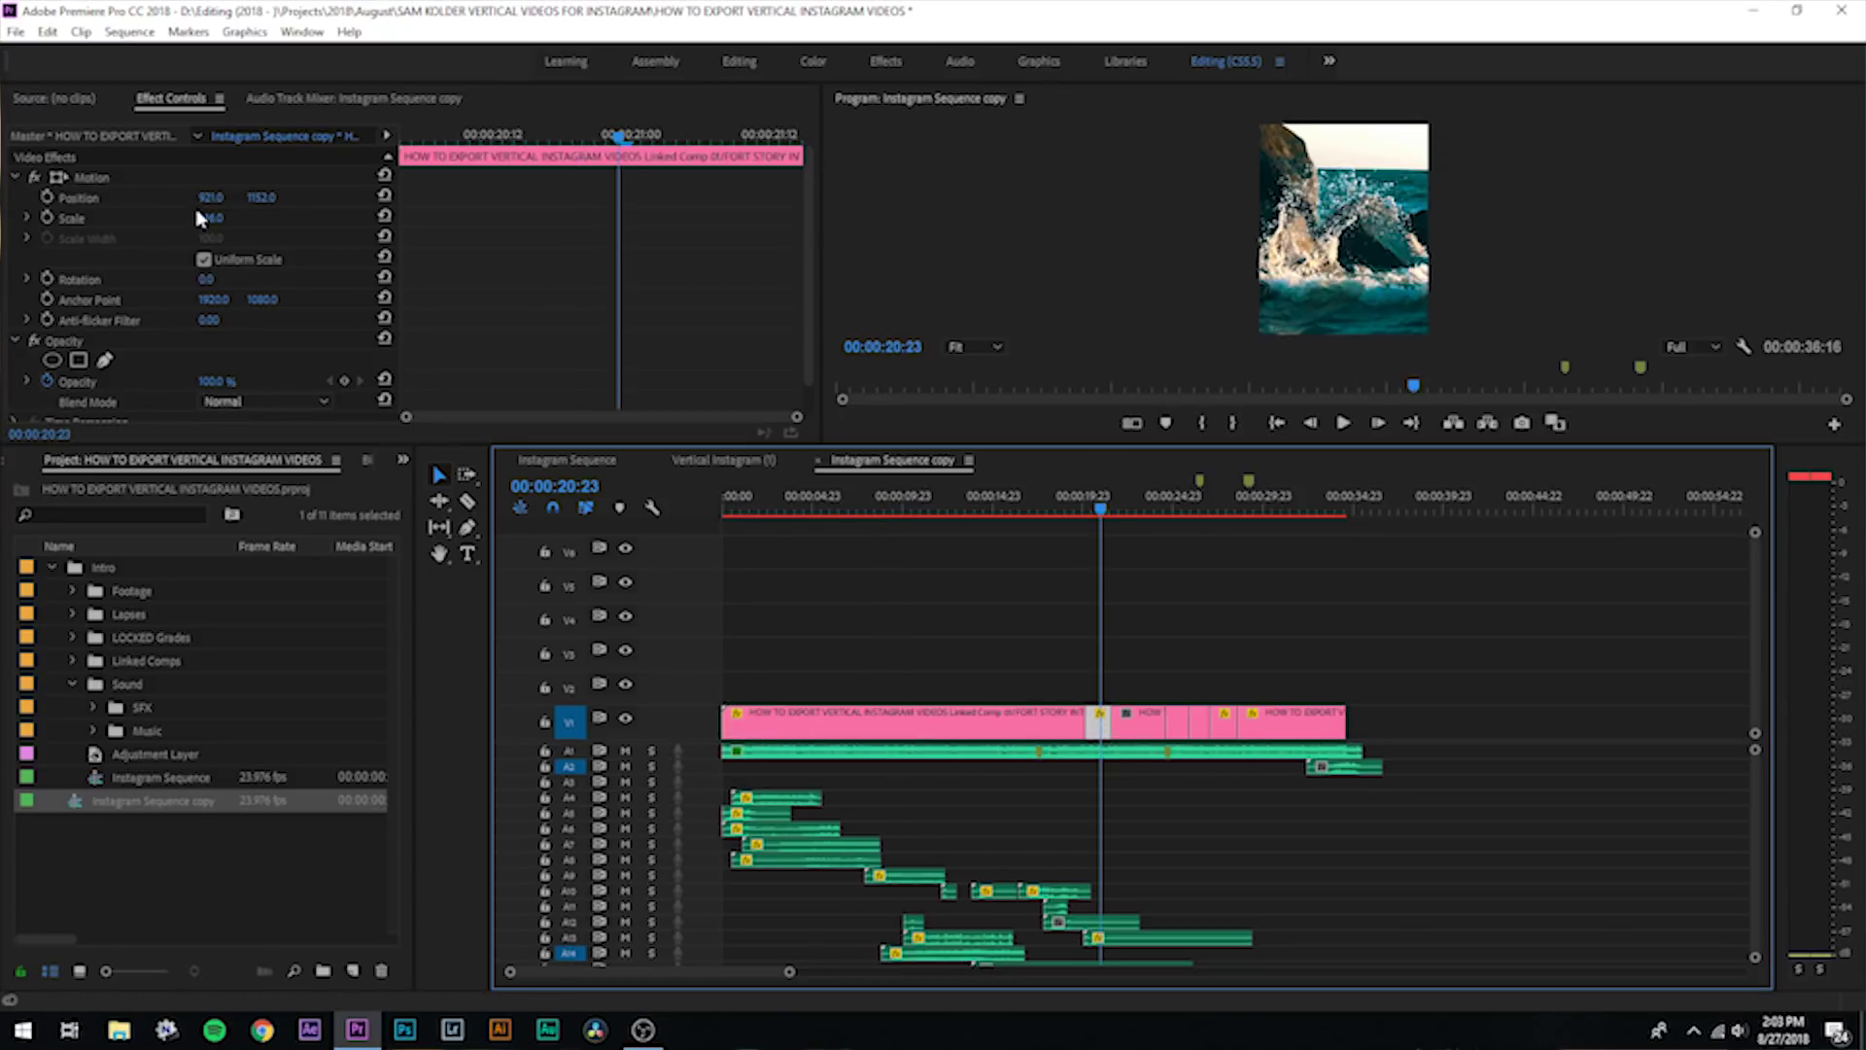
pyautogui.moveTo(211, 197); pyautogui.dragTo(449, 198)
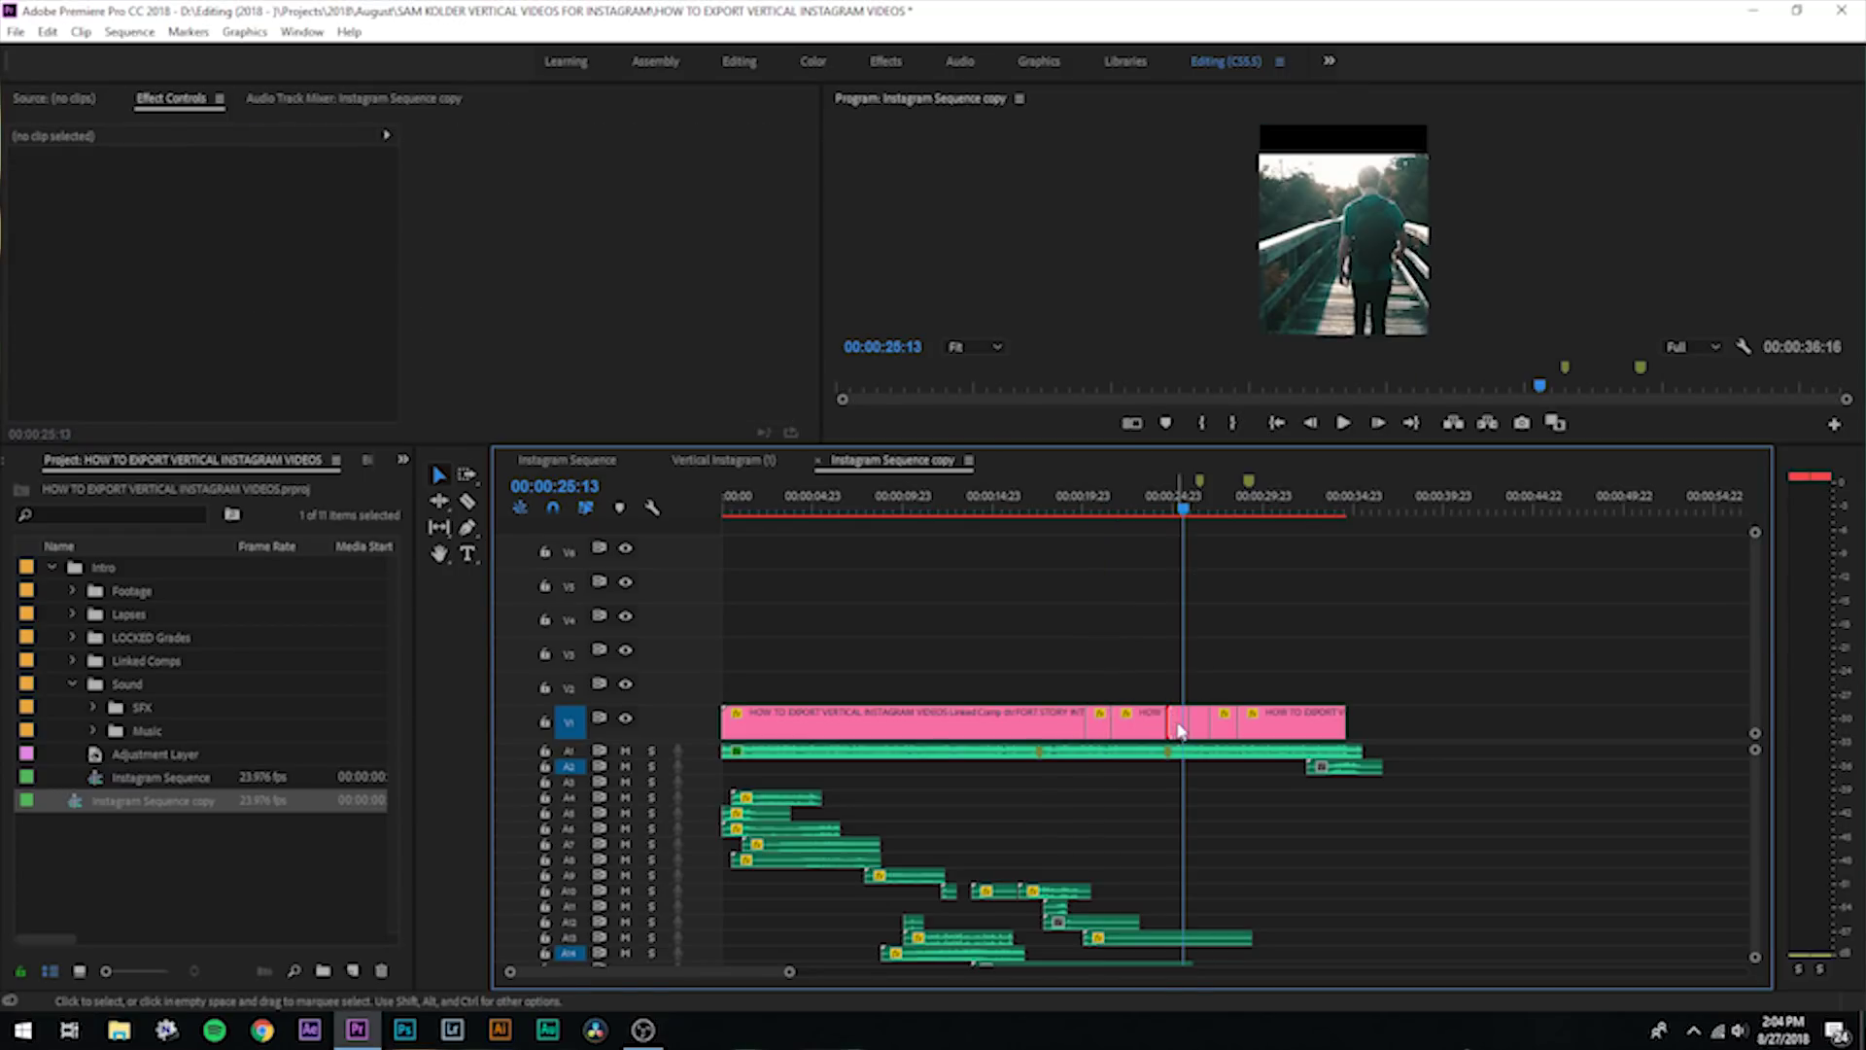
pyautogui.click(1178, 724)
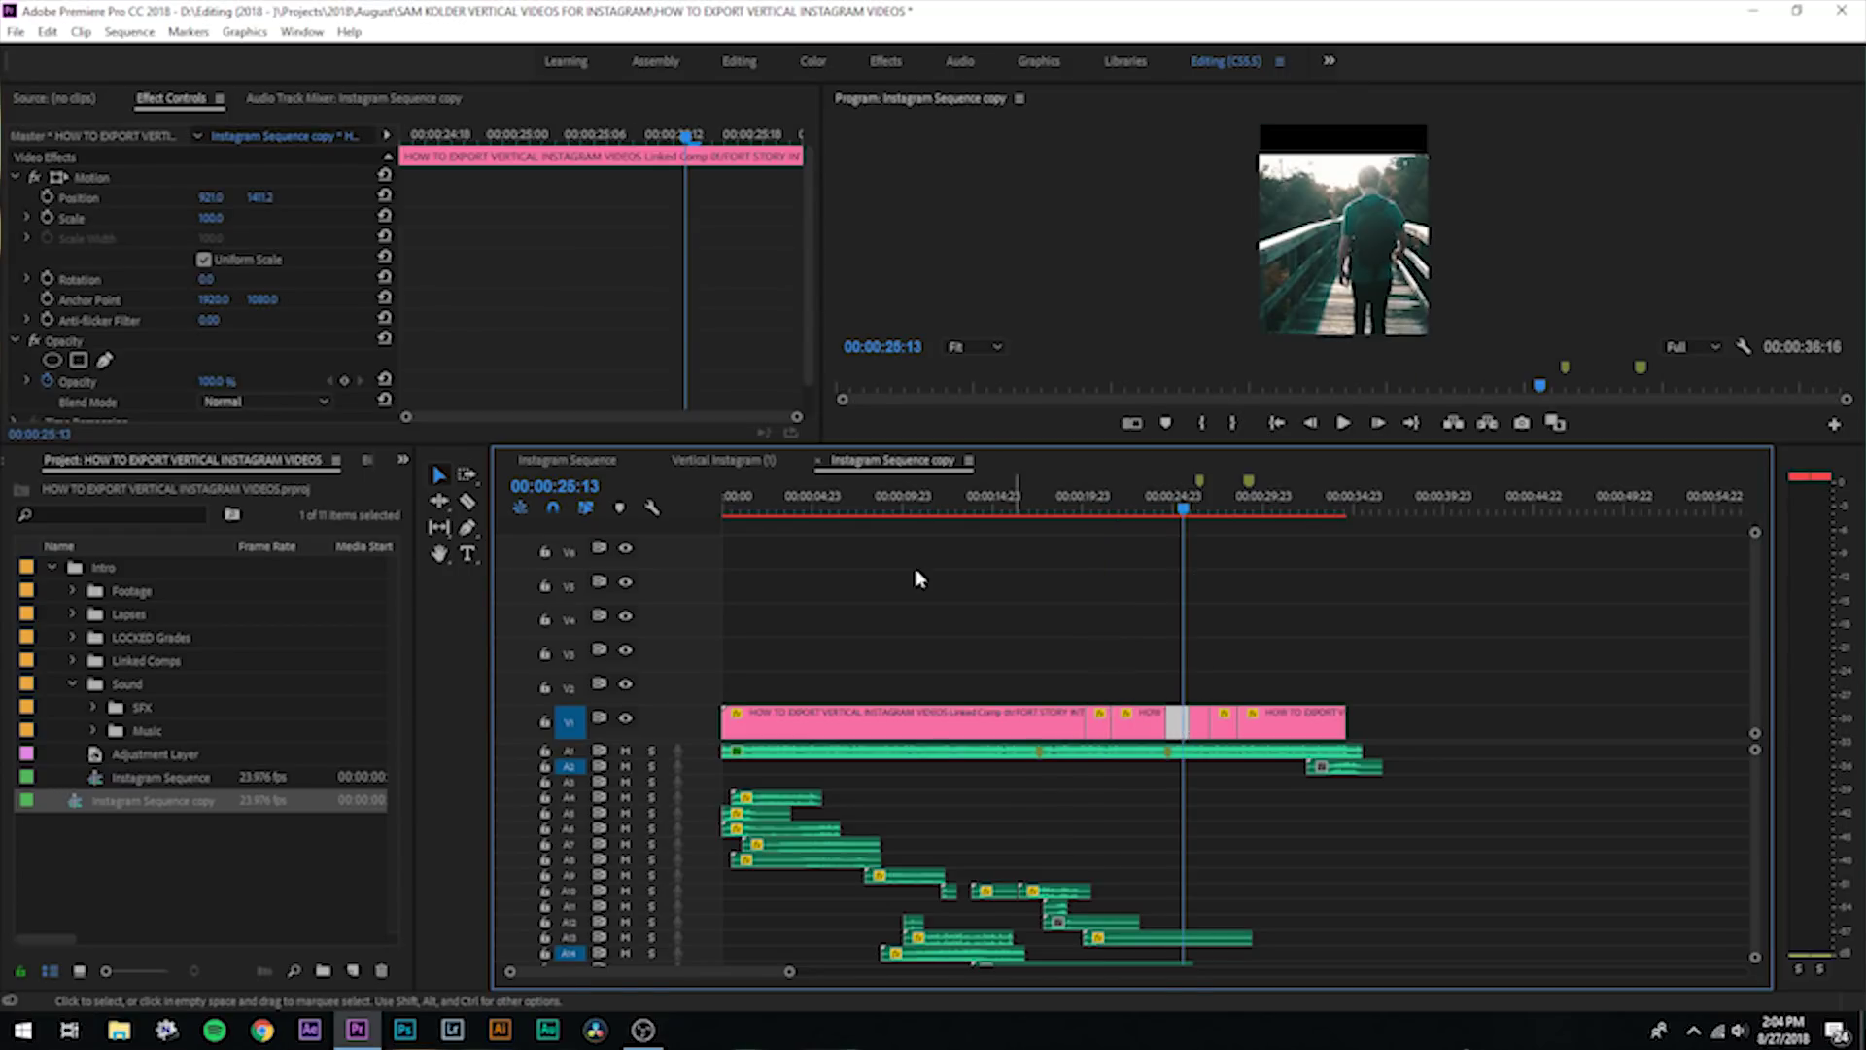
pyautogui.moveTo(261, 197); pyautogui.dragTo(156, 197)
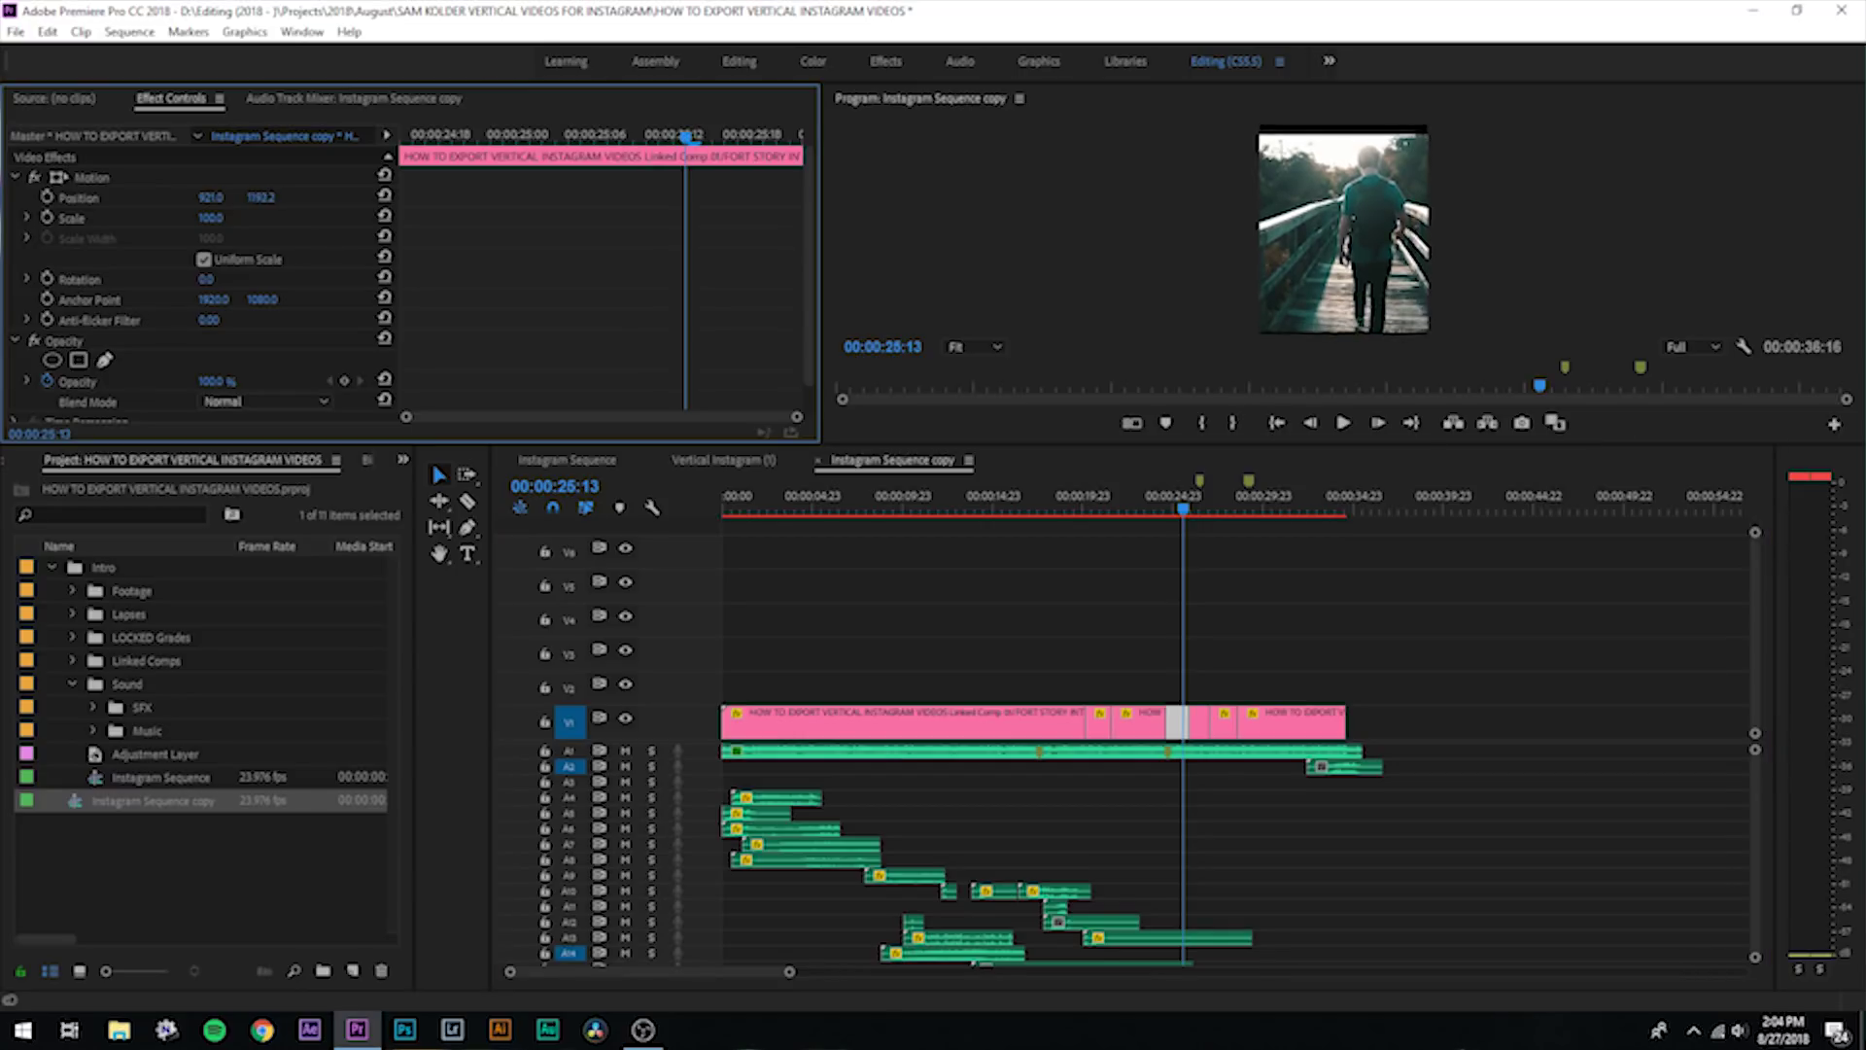
pyautogui.click(1203, 512)
pyautogui.click(1201, 724)
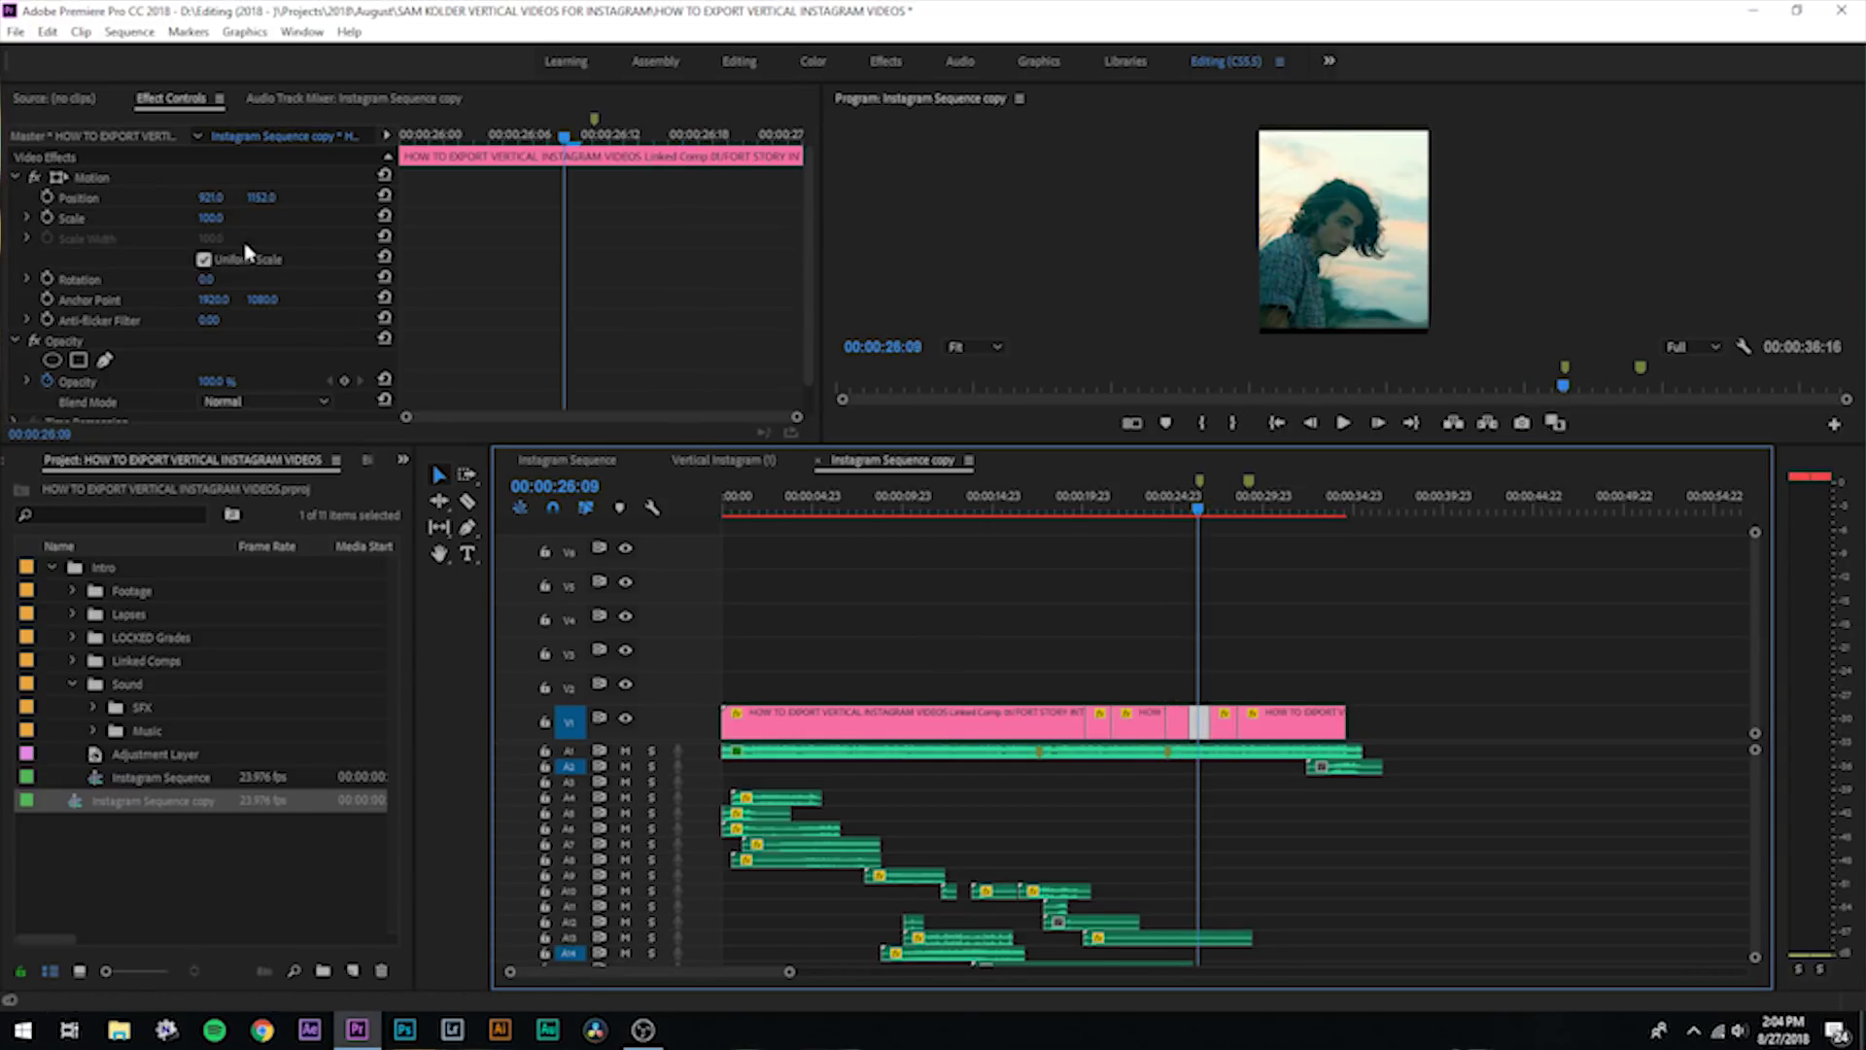
pyautogui.press('Down')
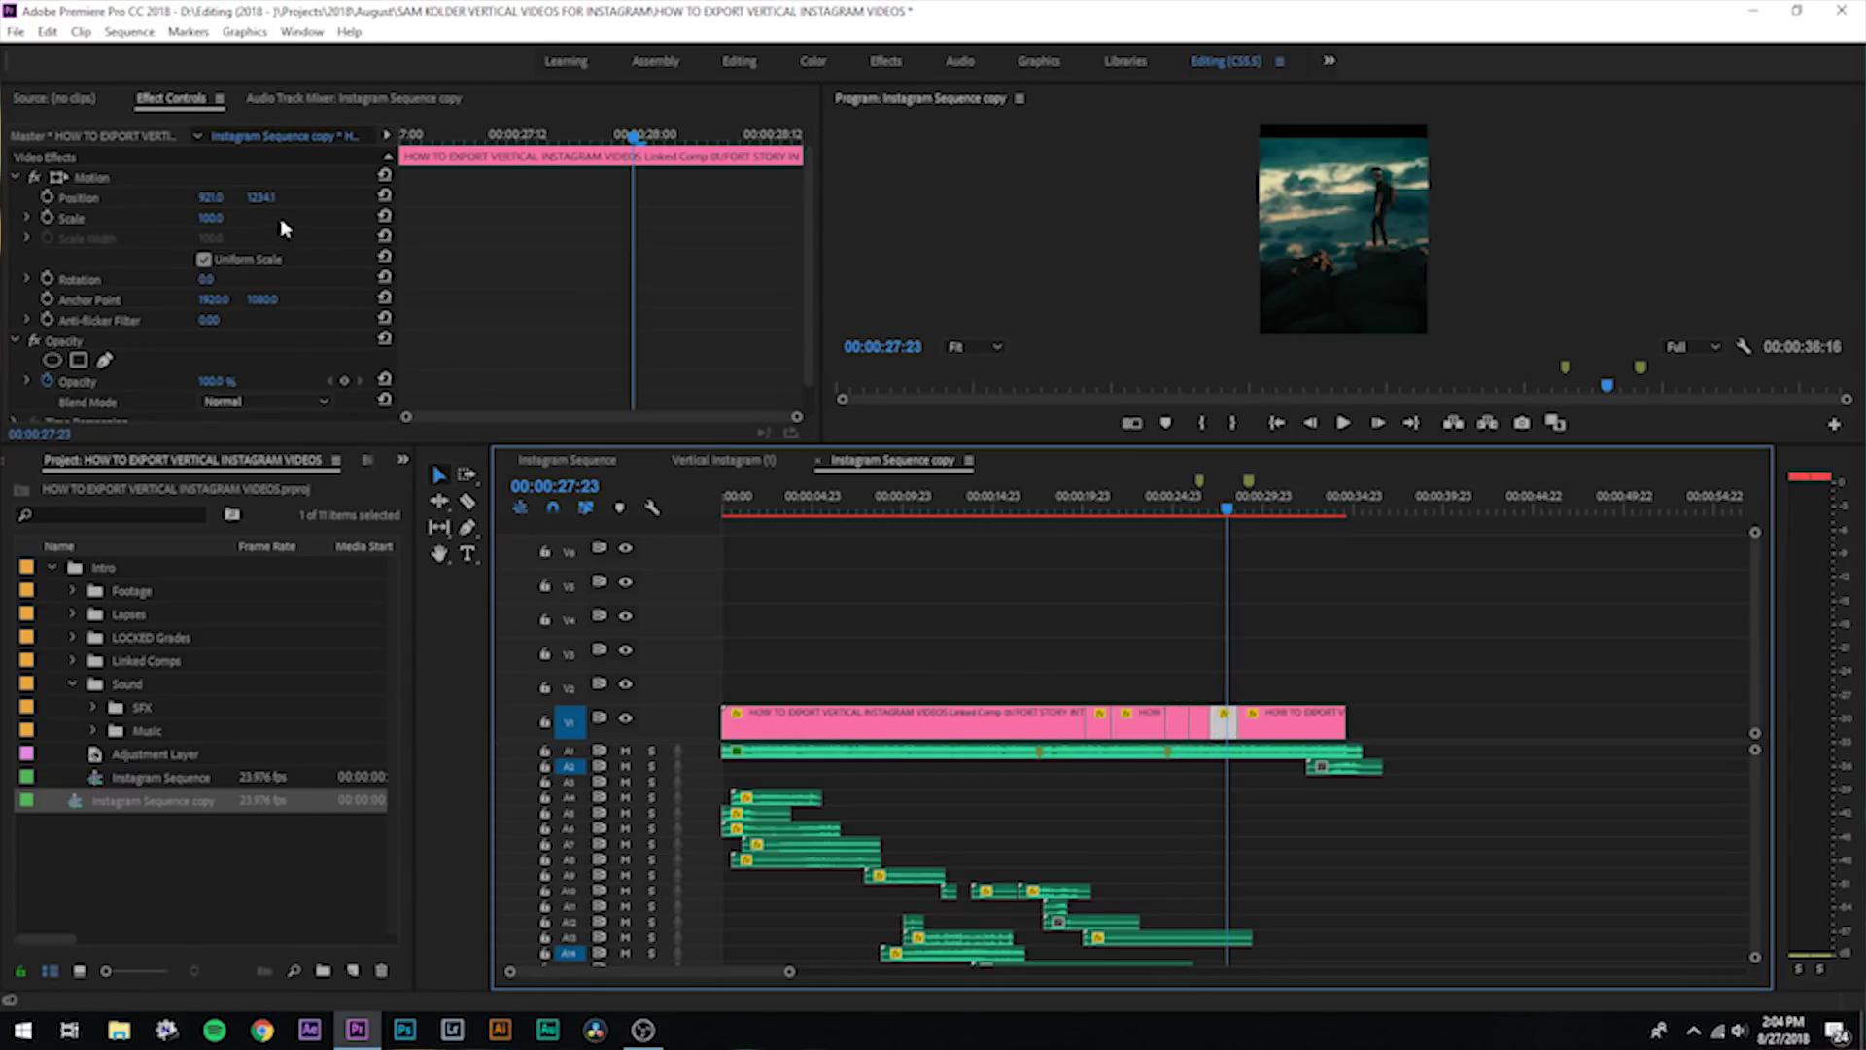
pyautogui.click(239, 216)
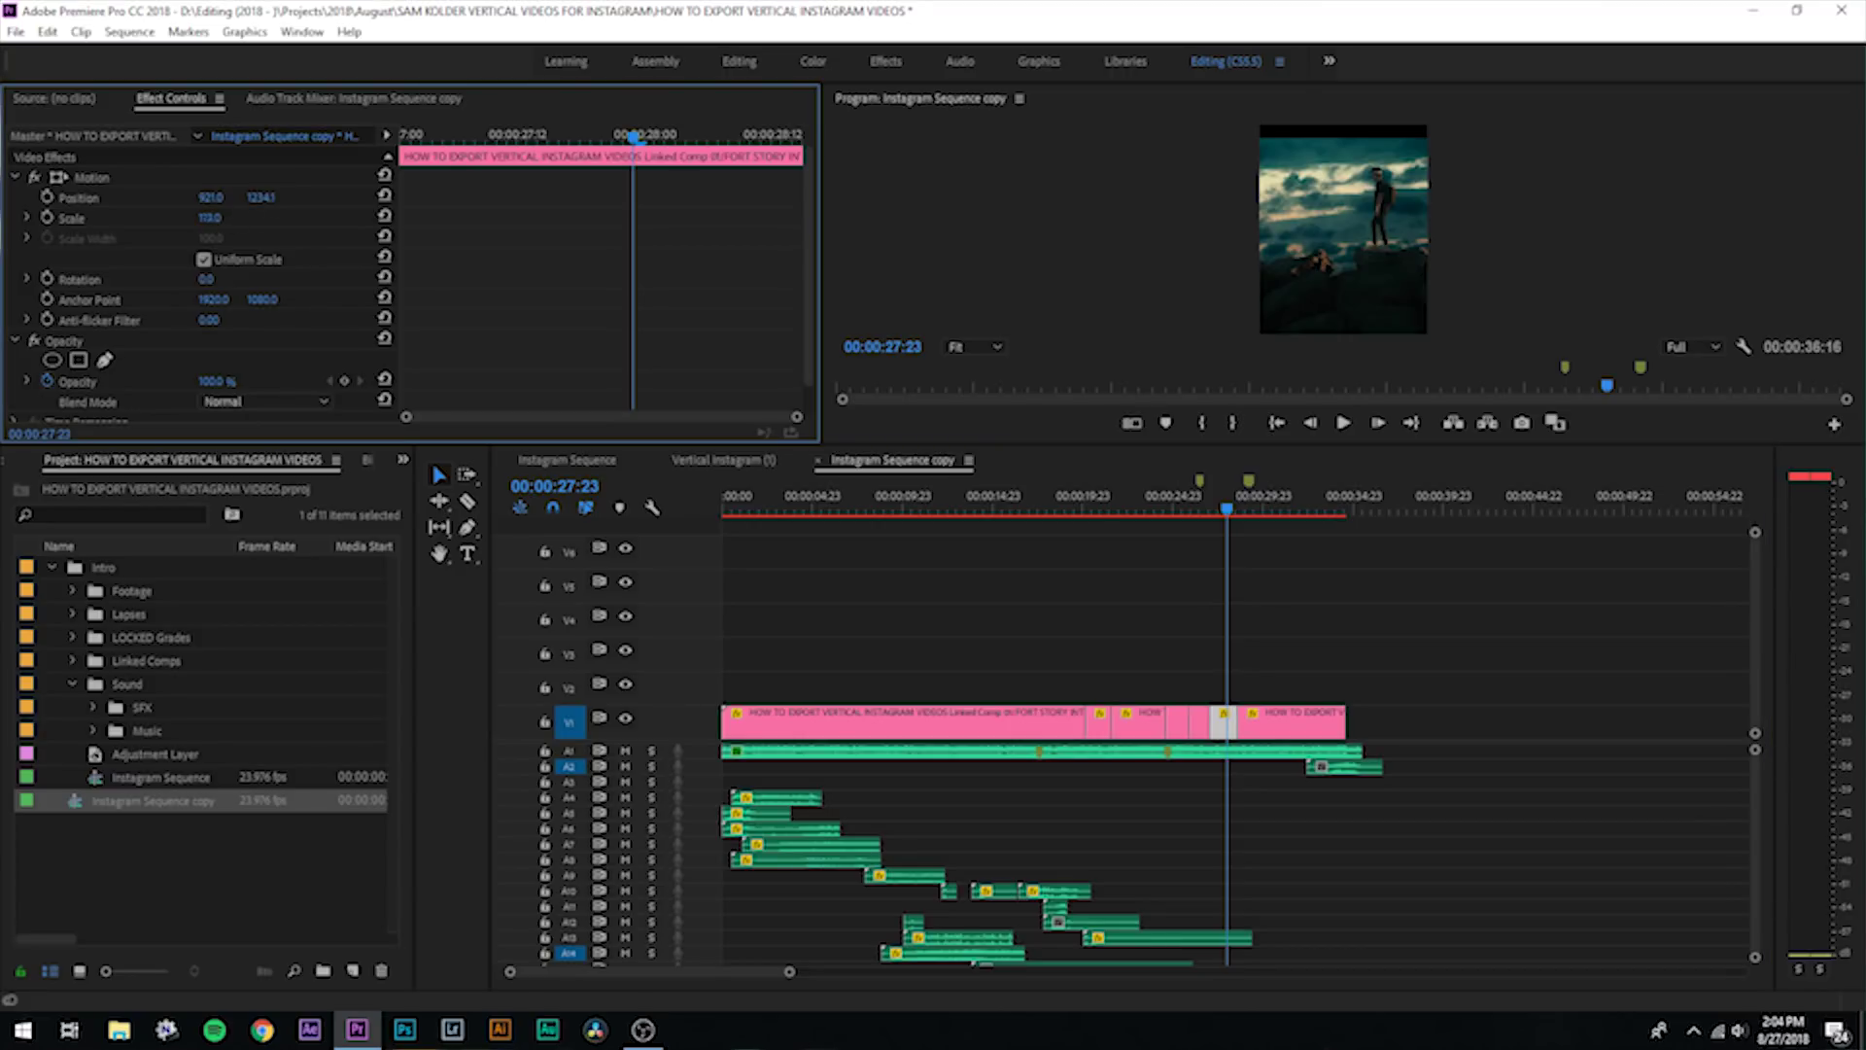
pyautogui.click(1043, 545)
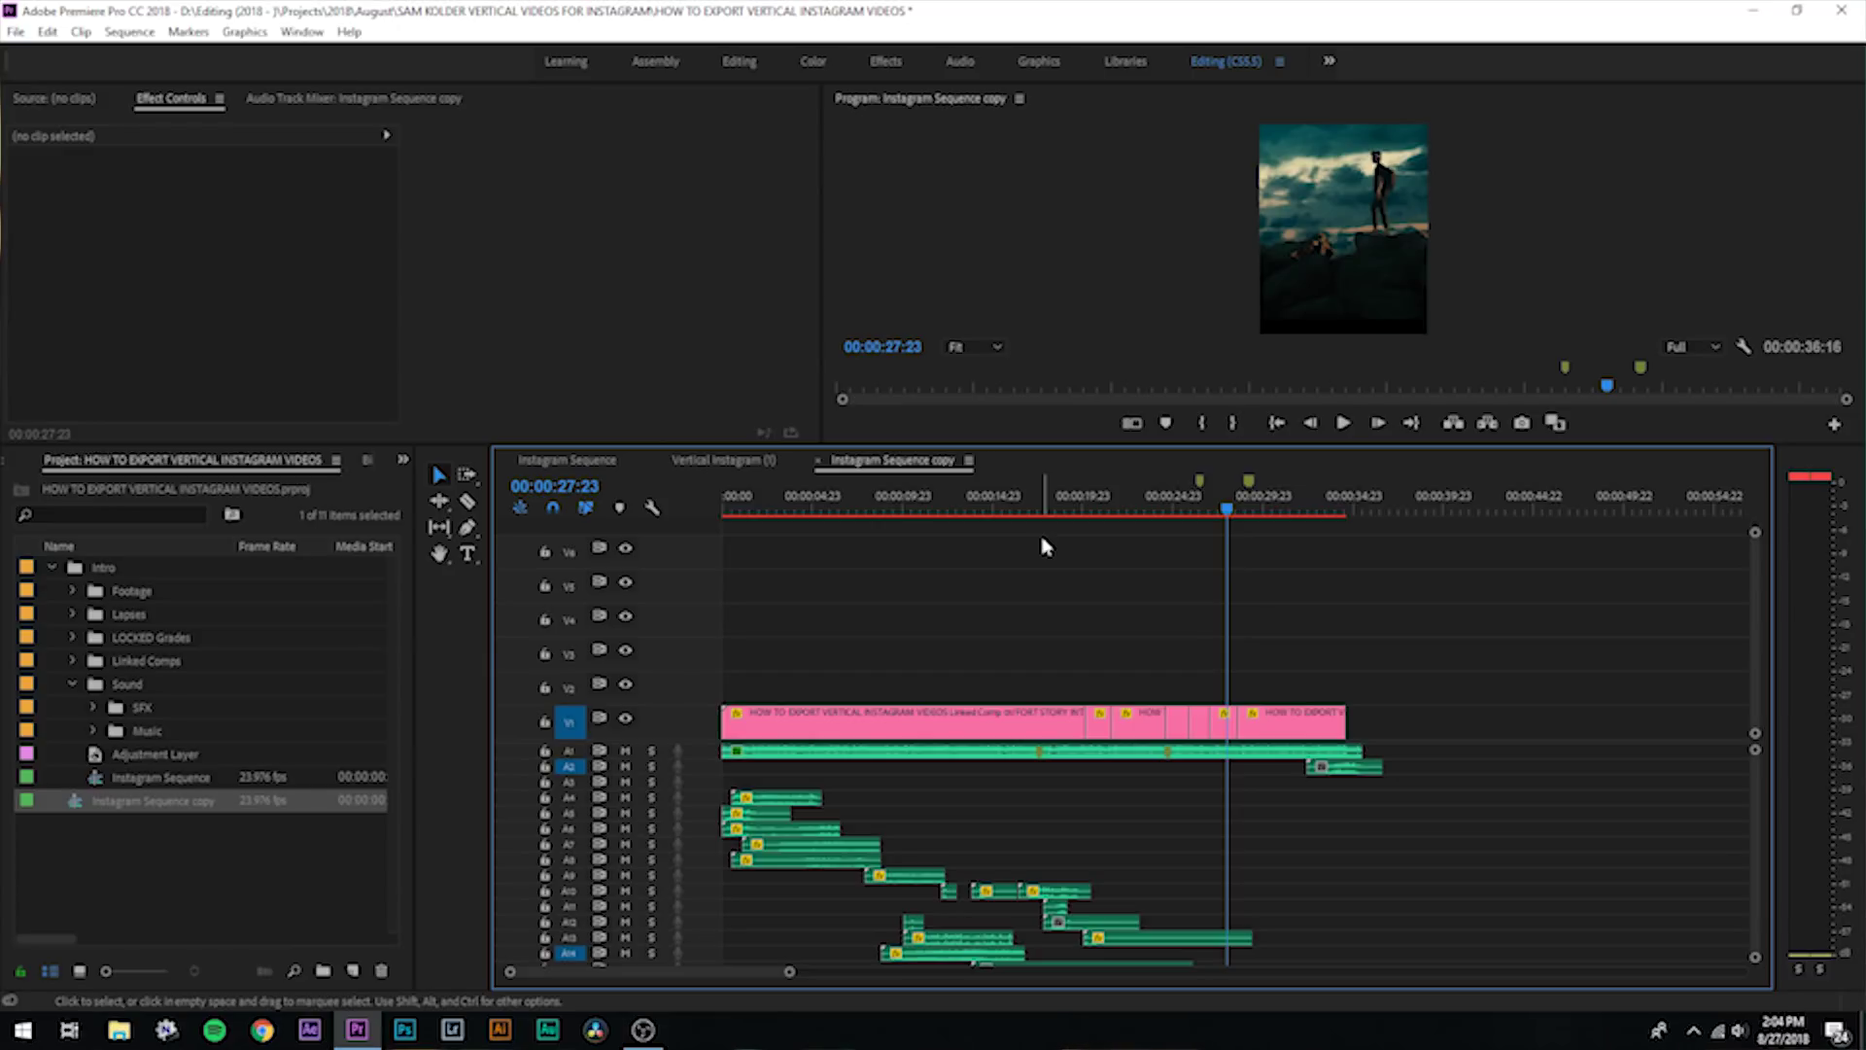
# Move the playhead to the sequence end at 00:00:36:16 and mark the whole sequence for export.
pyautogui.click(1310, 503)
pyautogui.moveTo(1310, 504); pyautogui.dragTo(1384, 513)
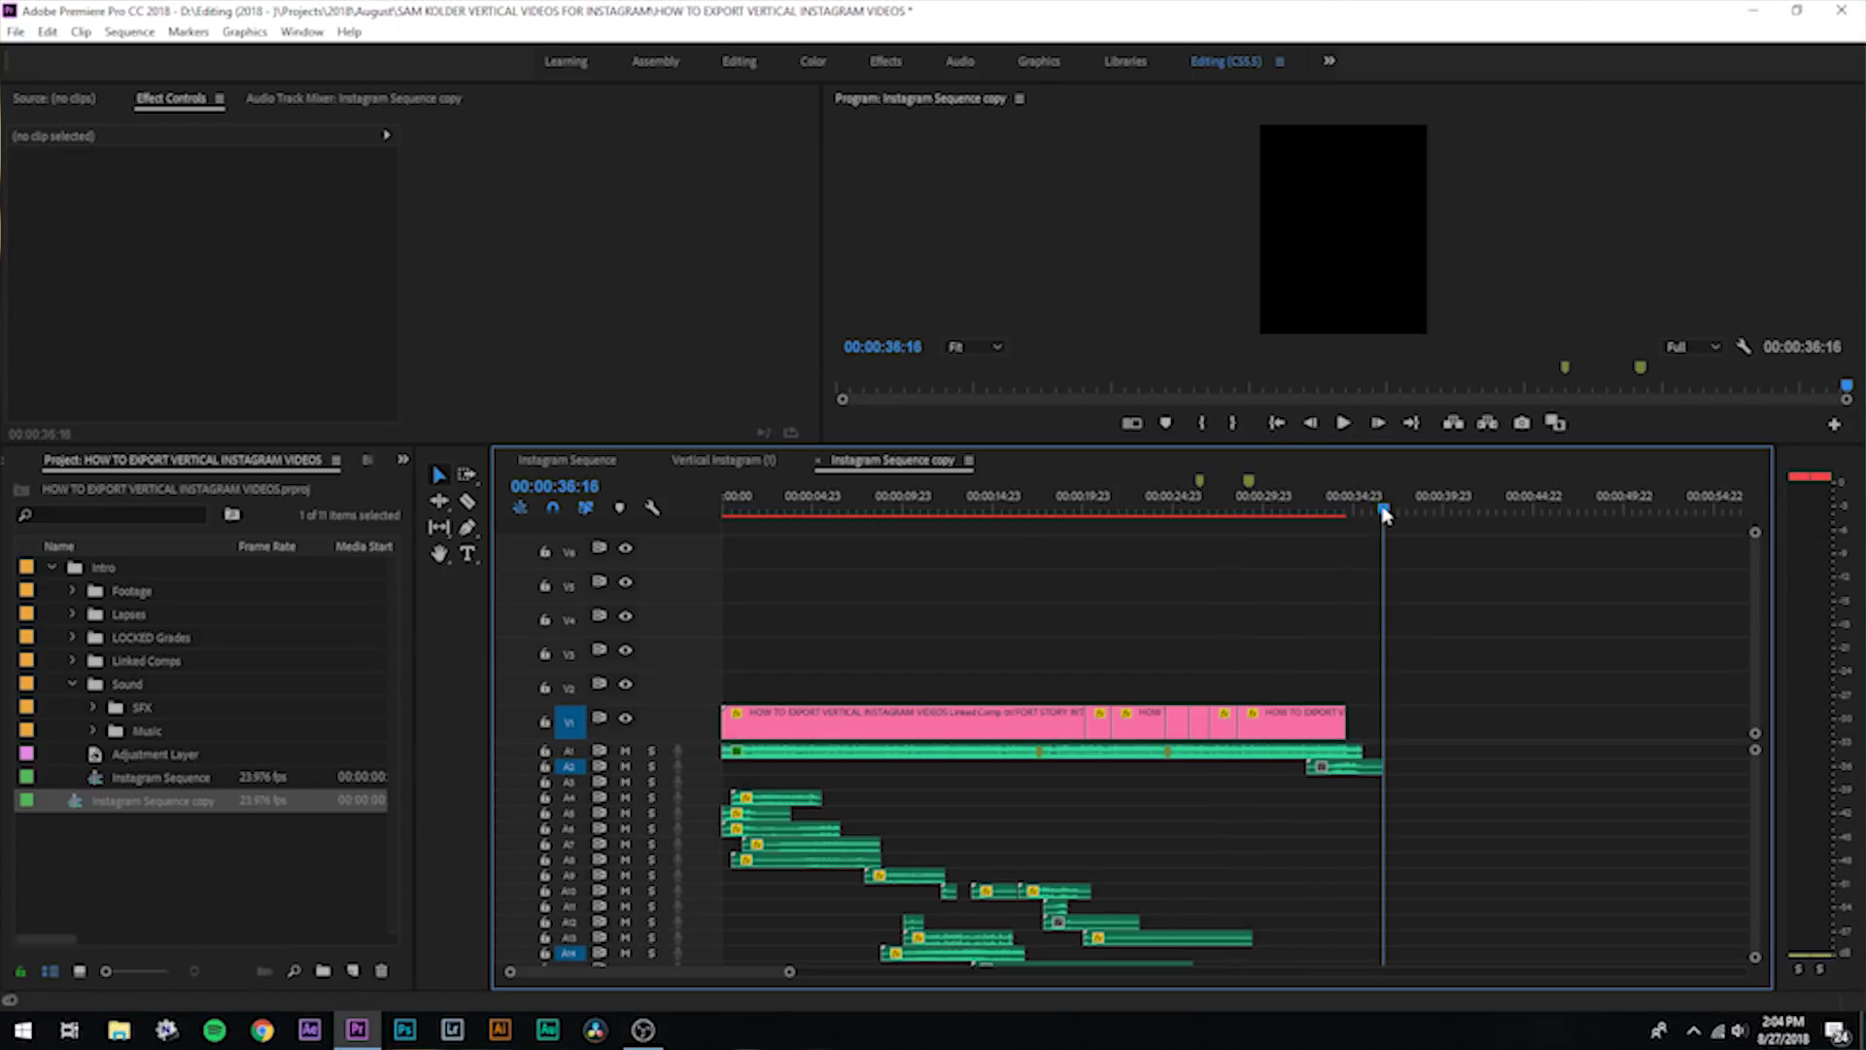
pyautogui.press('p')
pyautogui.press('o')
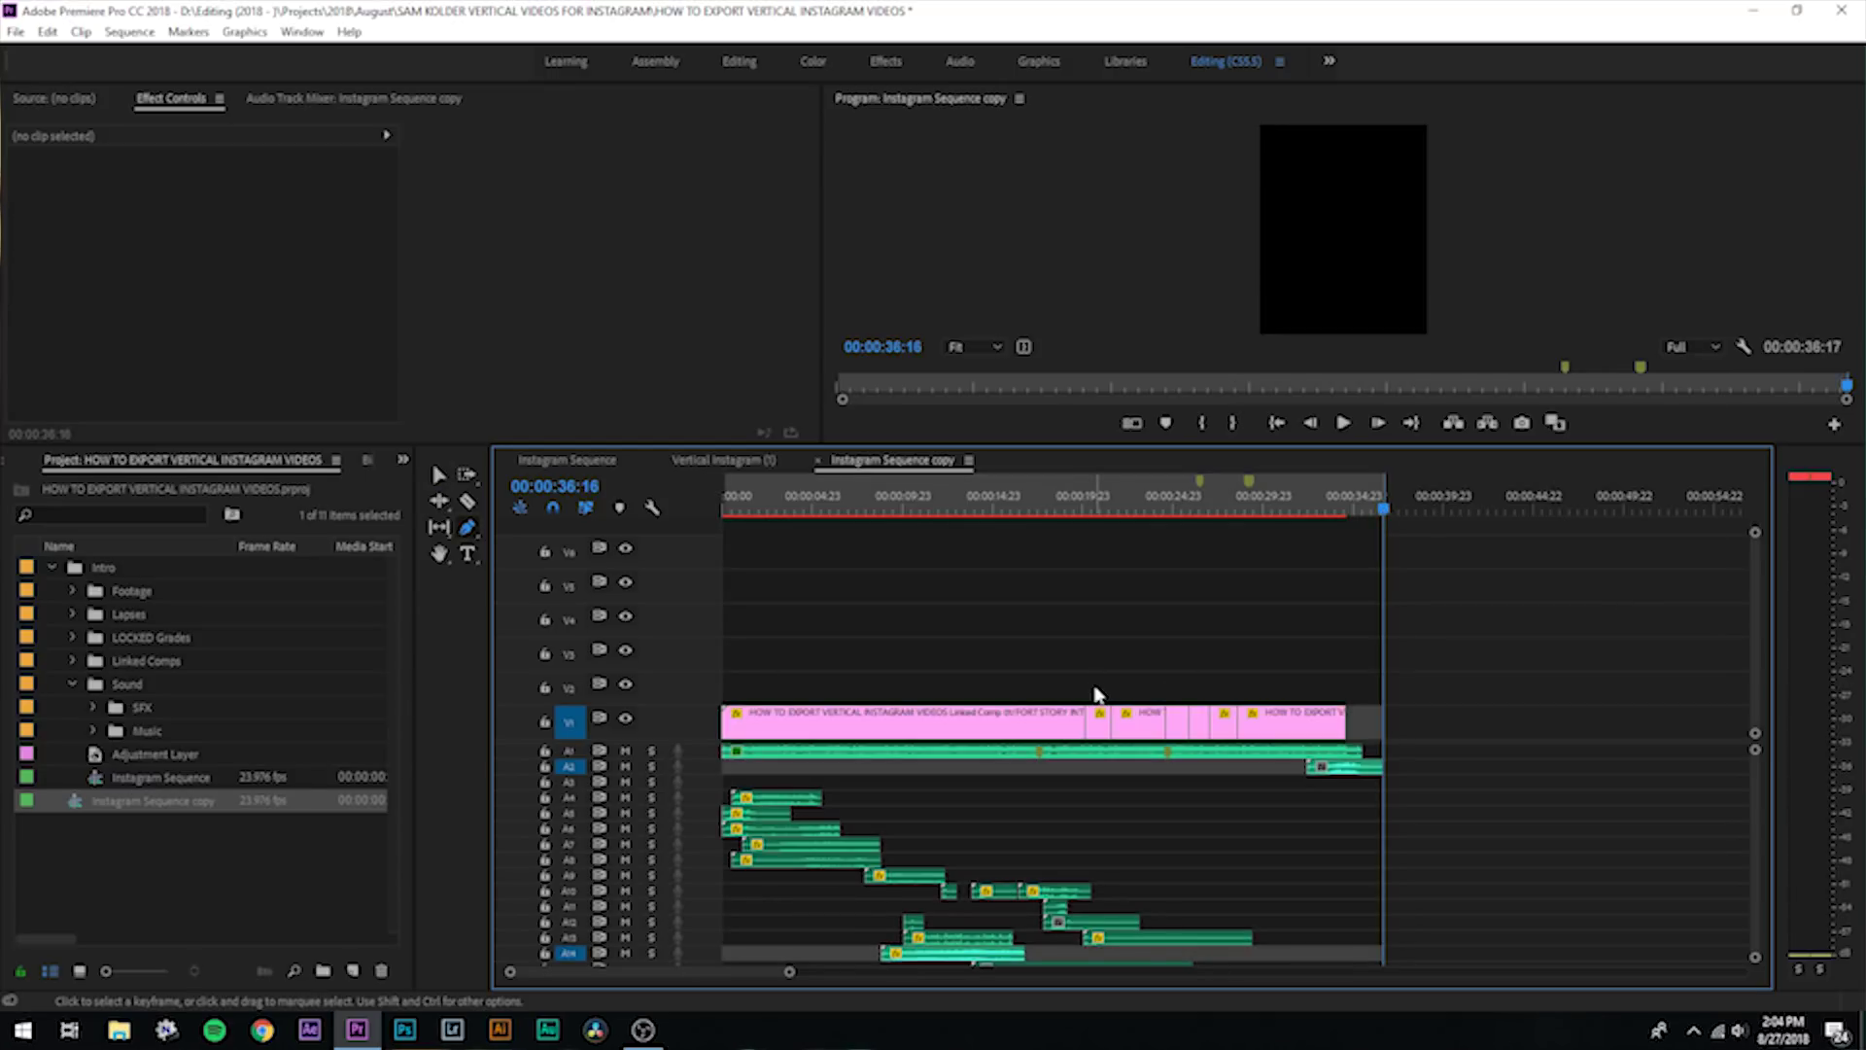
# Set up the H.264 export with the output file saved to the Desktop.
pyautogui.hotkey('ctrl', 'm')
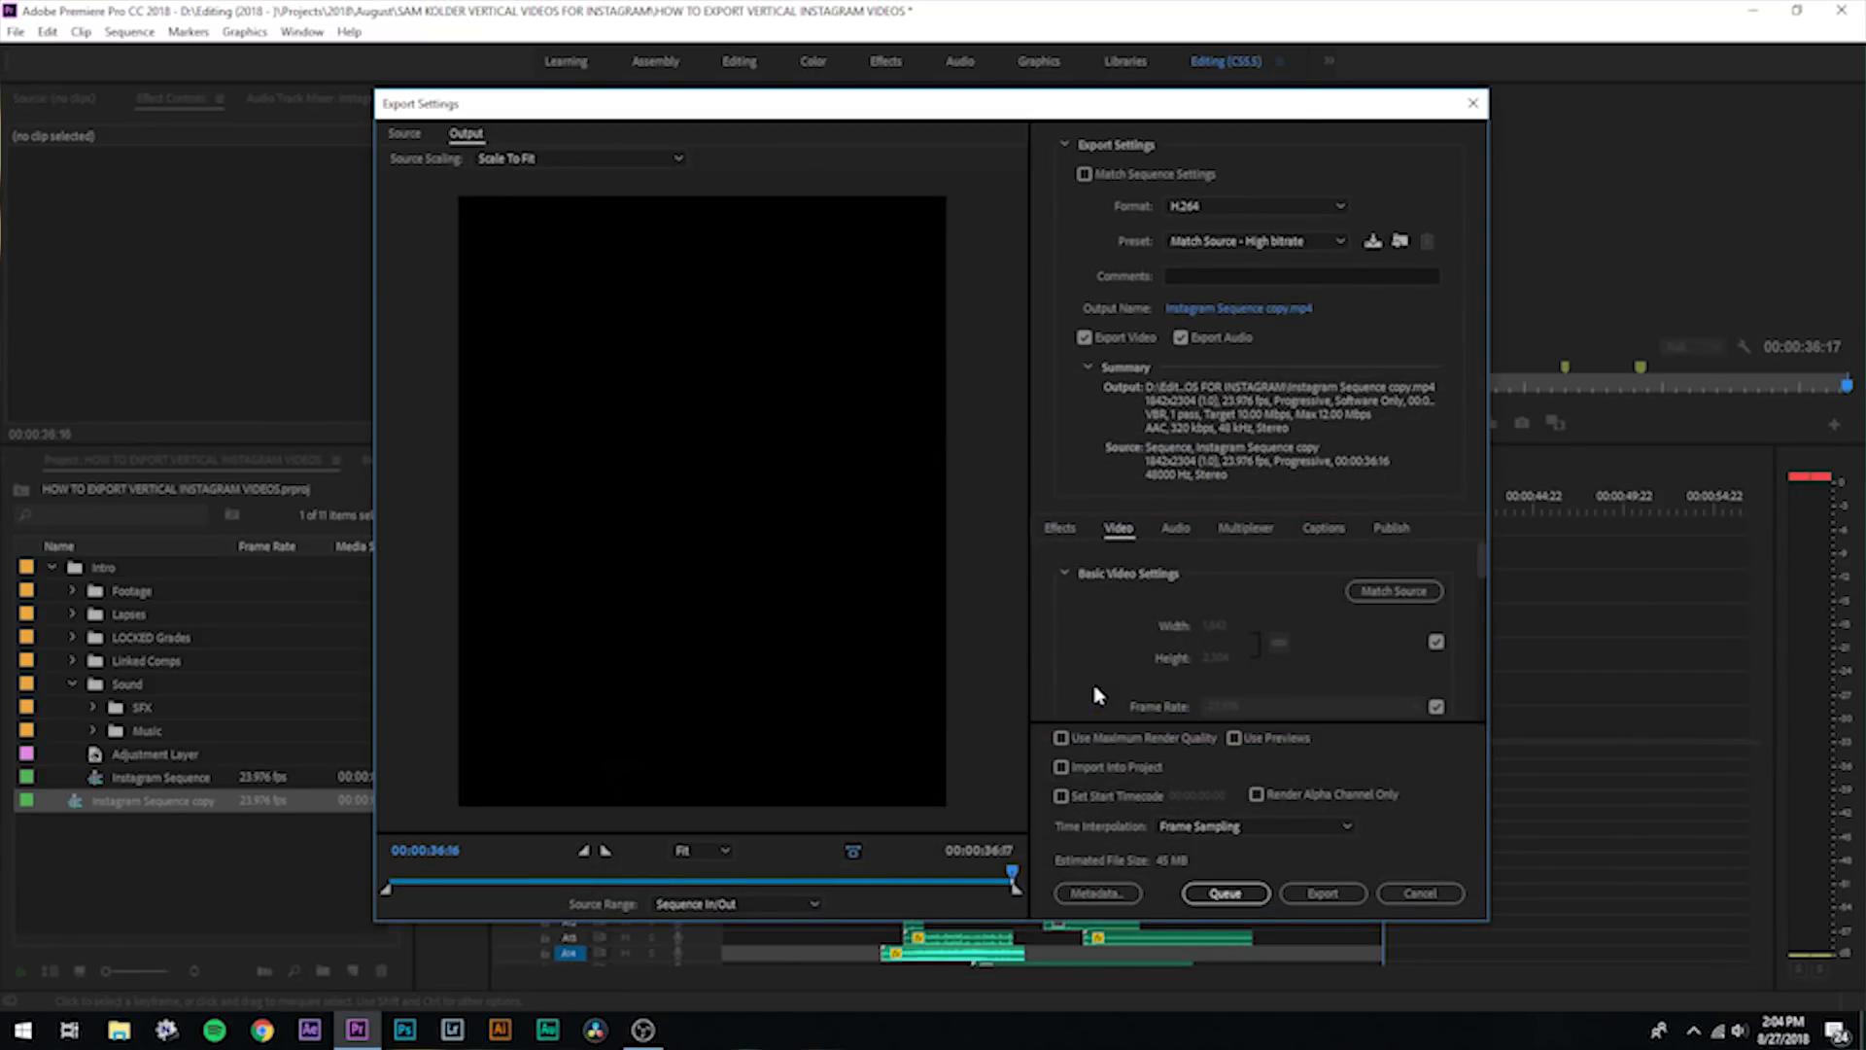
pyautogui.click(1239, 308)
pyautogui.click(452, 333)
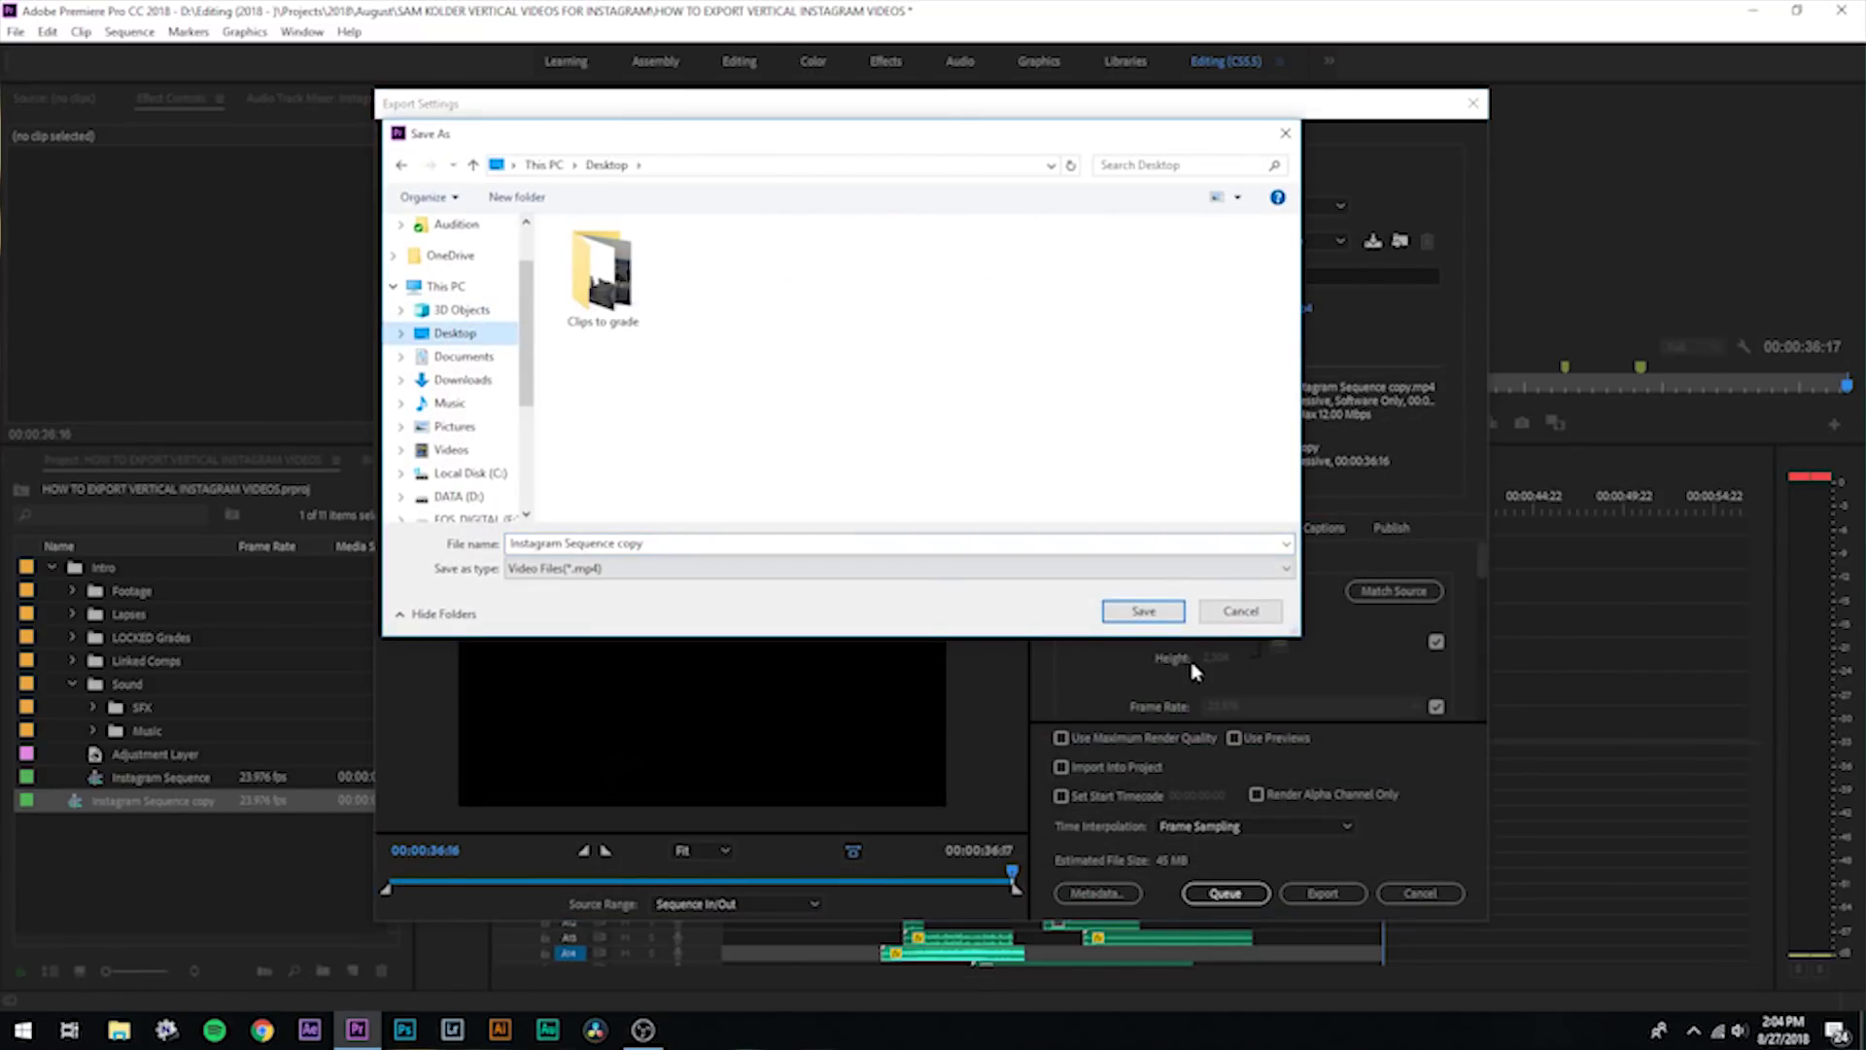
pyautogui.click(1134, 613)
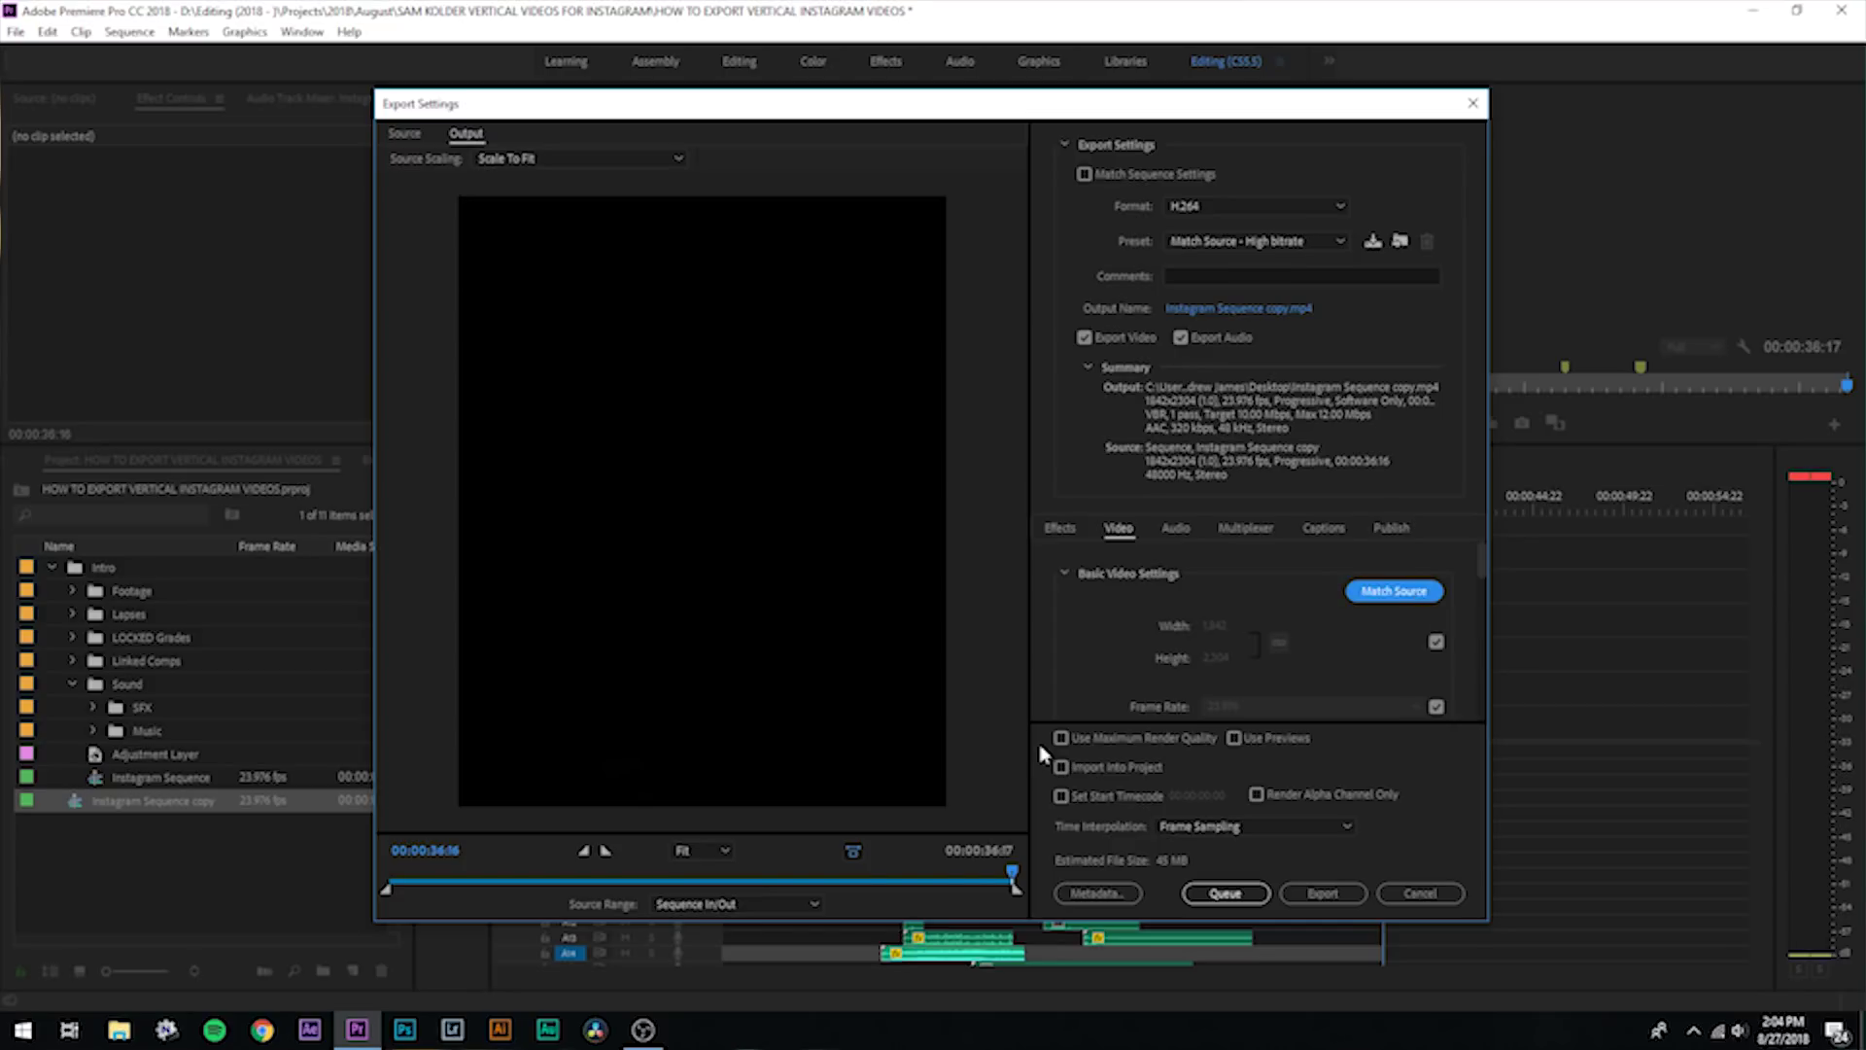
pyautogui.scroll(-5, 1089, 690)
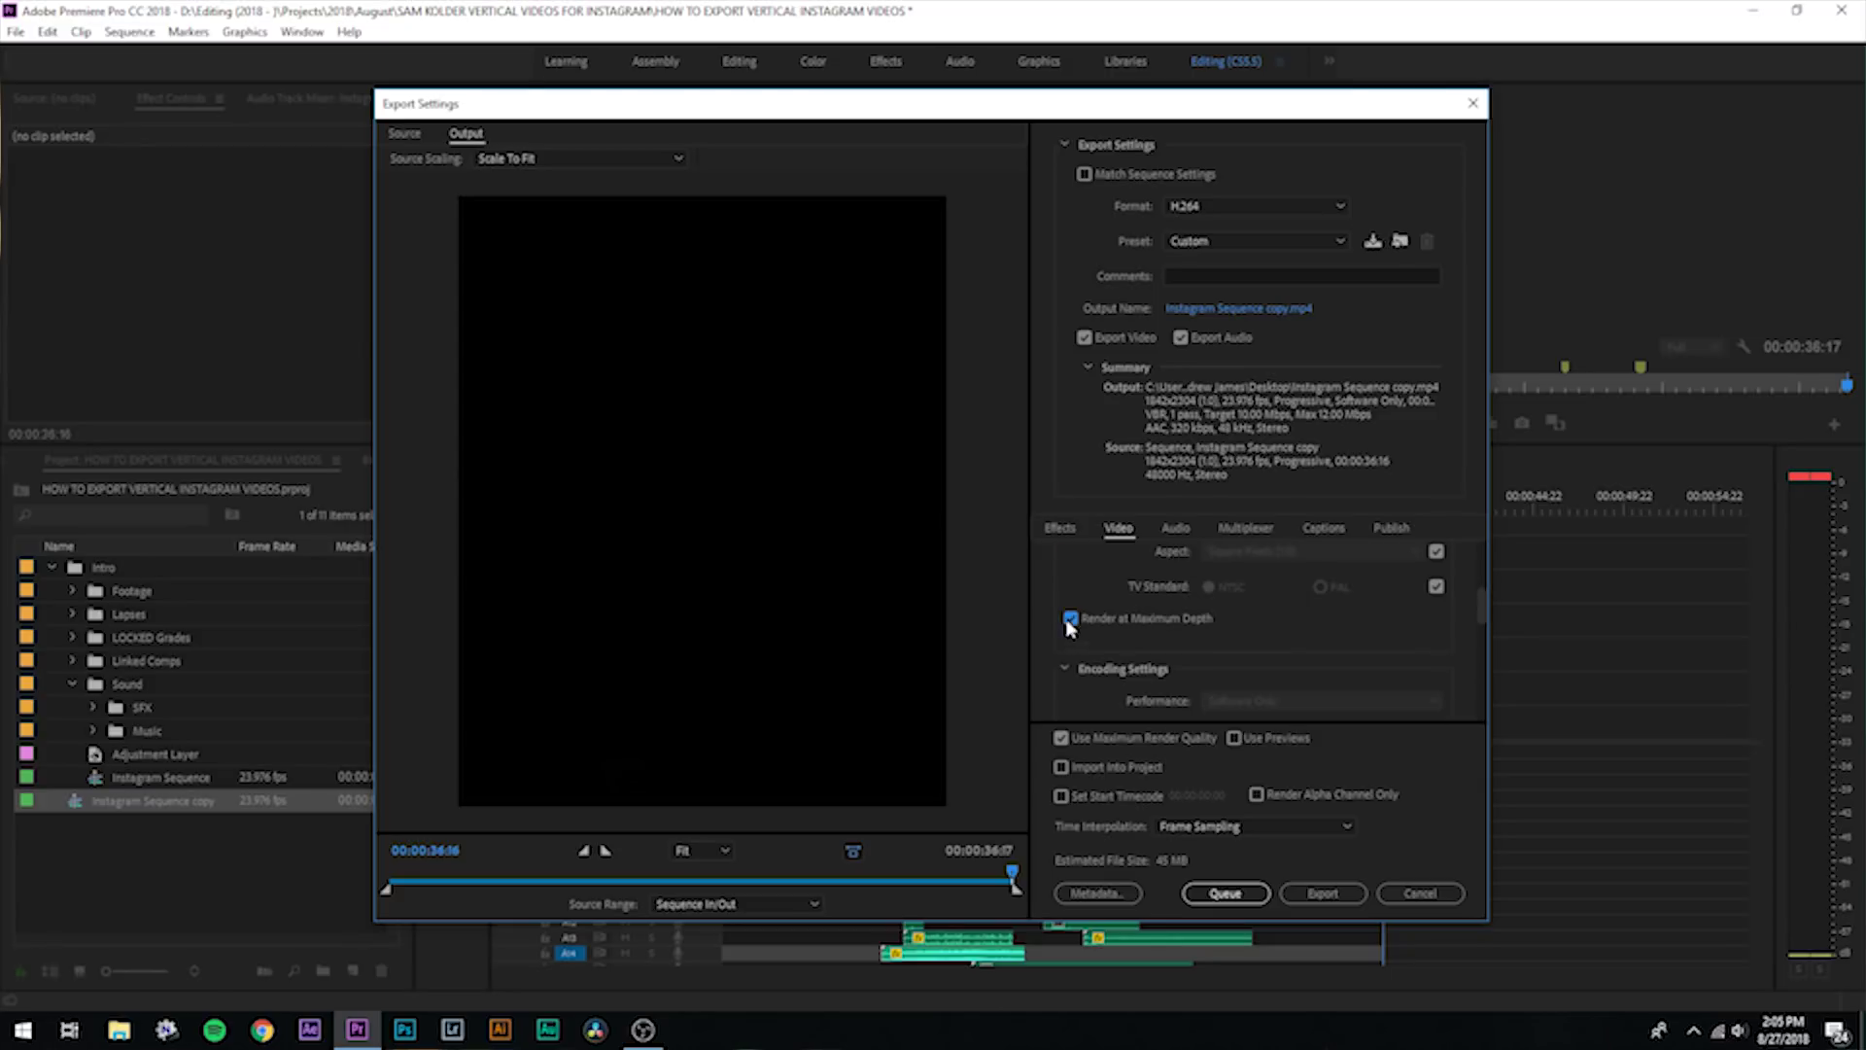
pyautogui.scroll(-1, 1128, 627)
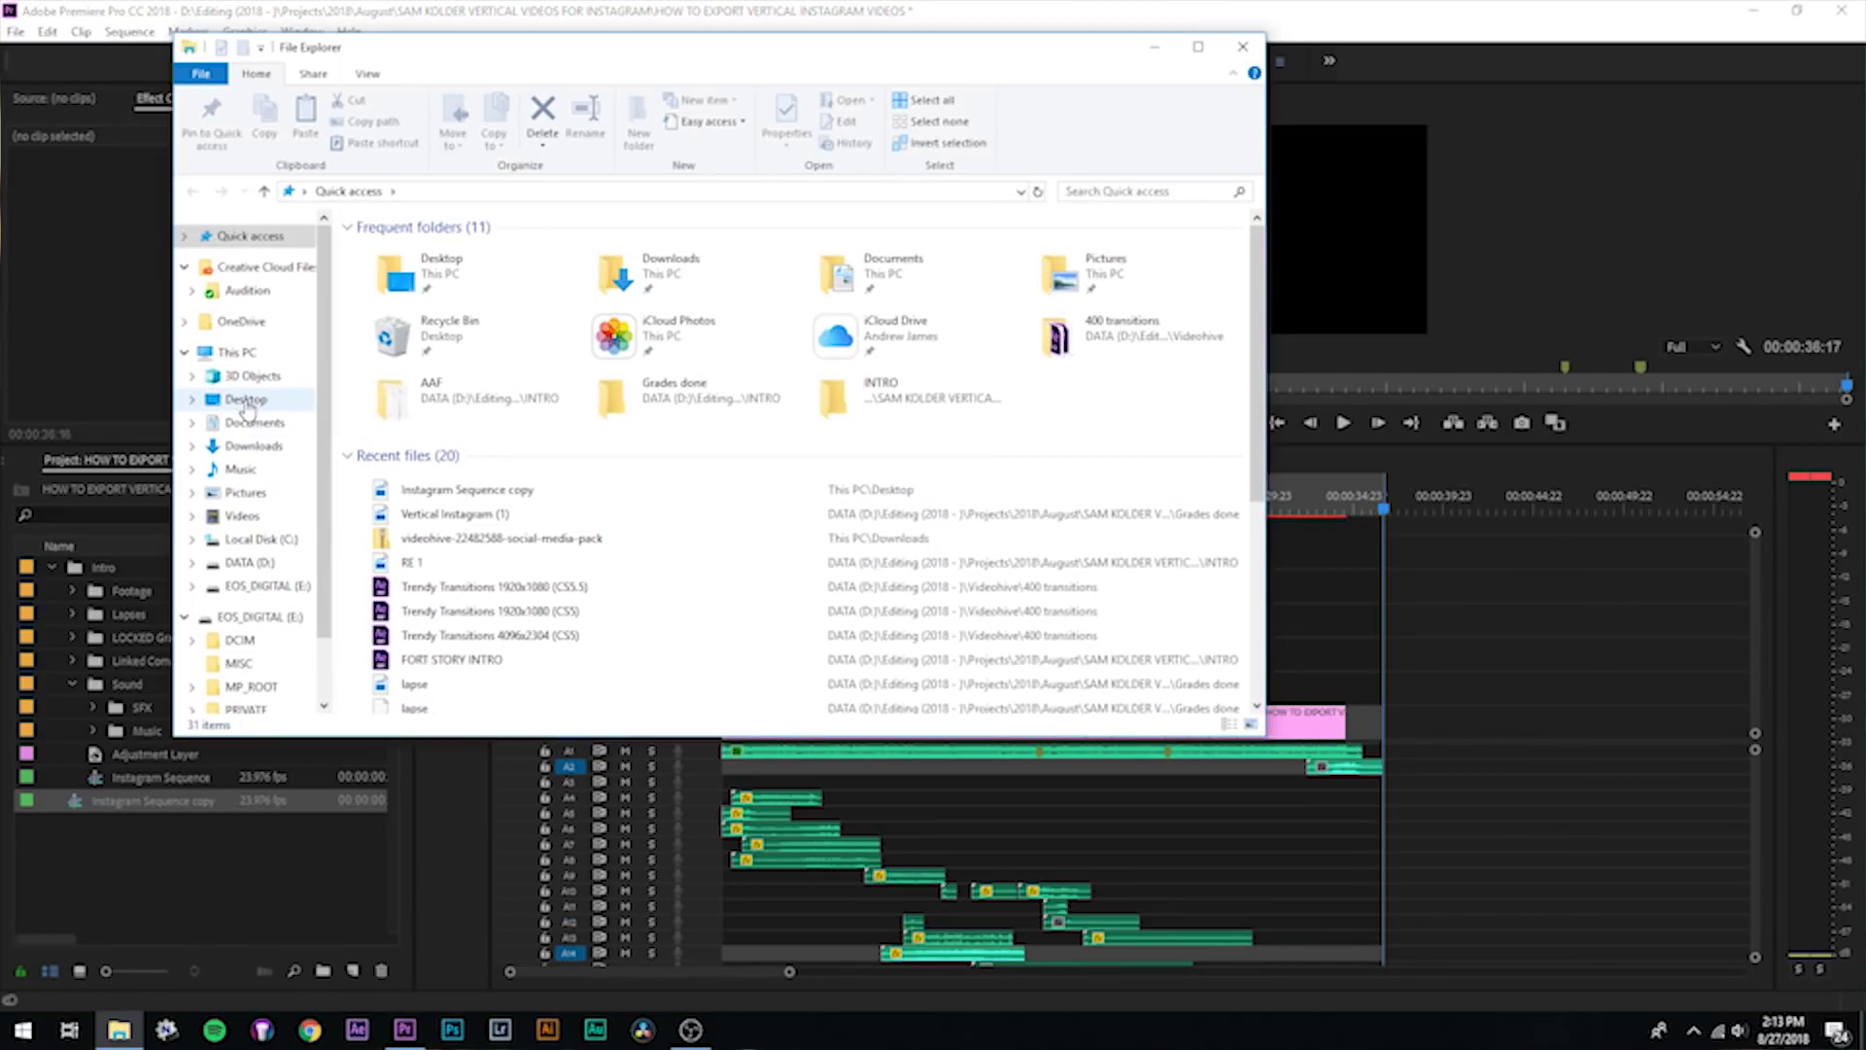
# Browse the Desktop folder and select the 43.5 MB Instagram Sequence copy video.
pyautogui.click(245, 399)
pyautogui.scroll(-1, 734, 501)
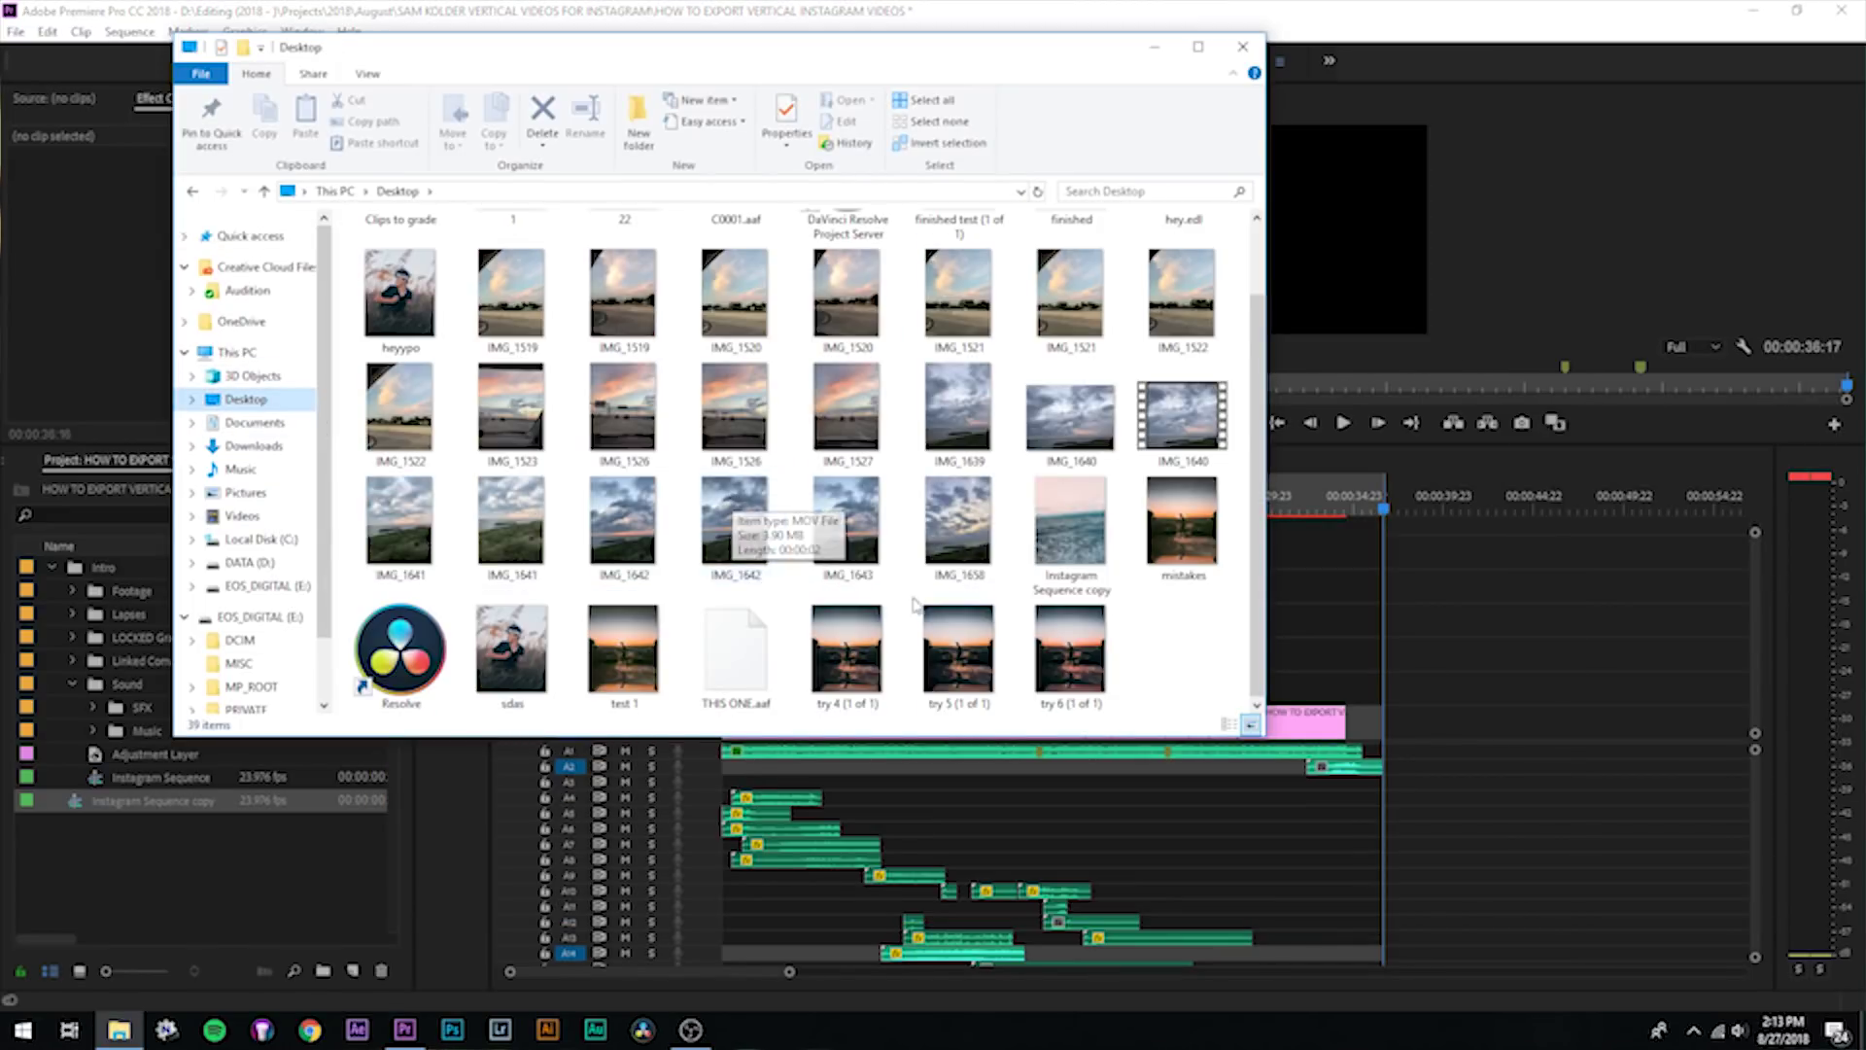
pyautogui.scroll(1, 914, 604)
pyautogui.scroll(-1, 816, 634)
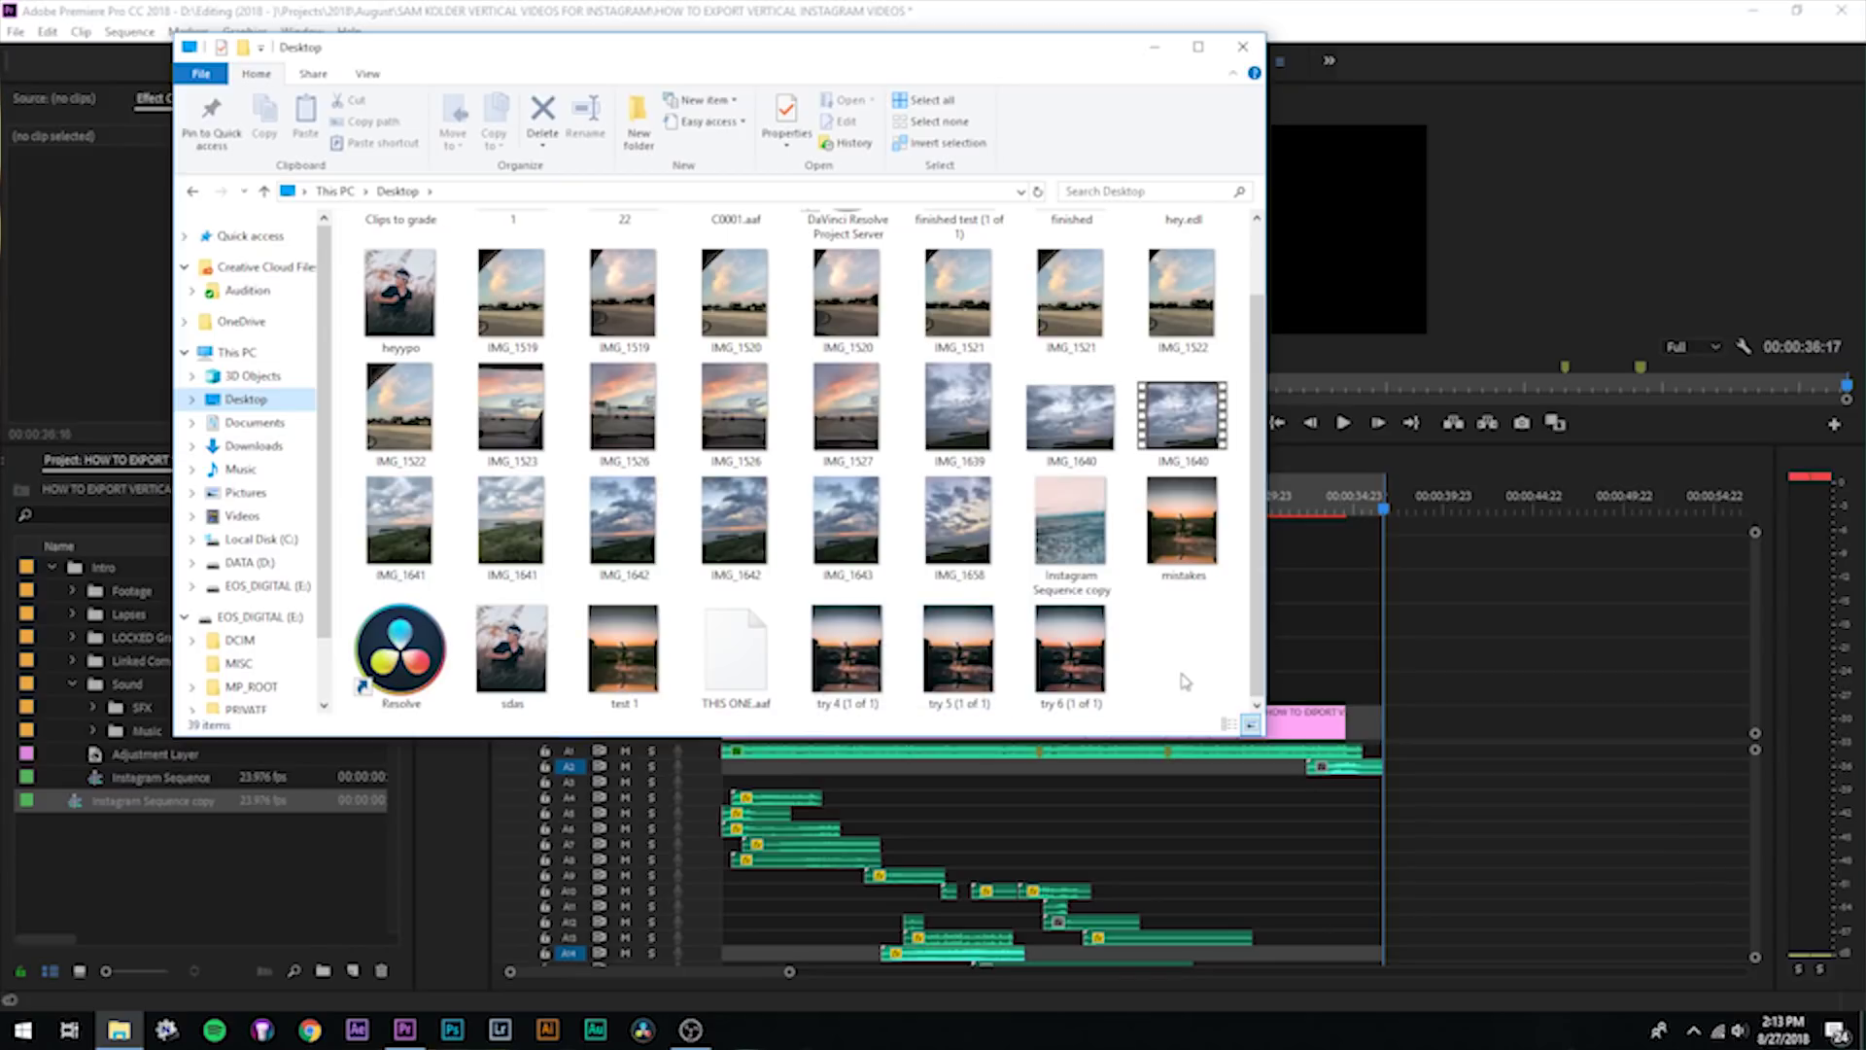
pyautogui.click(1087, 545)
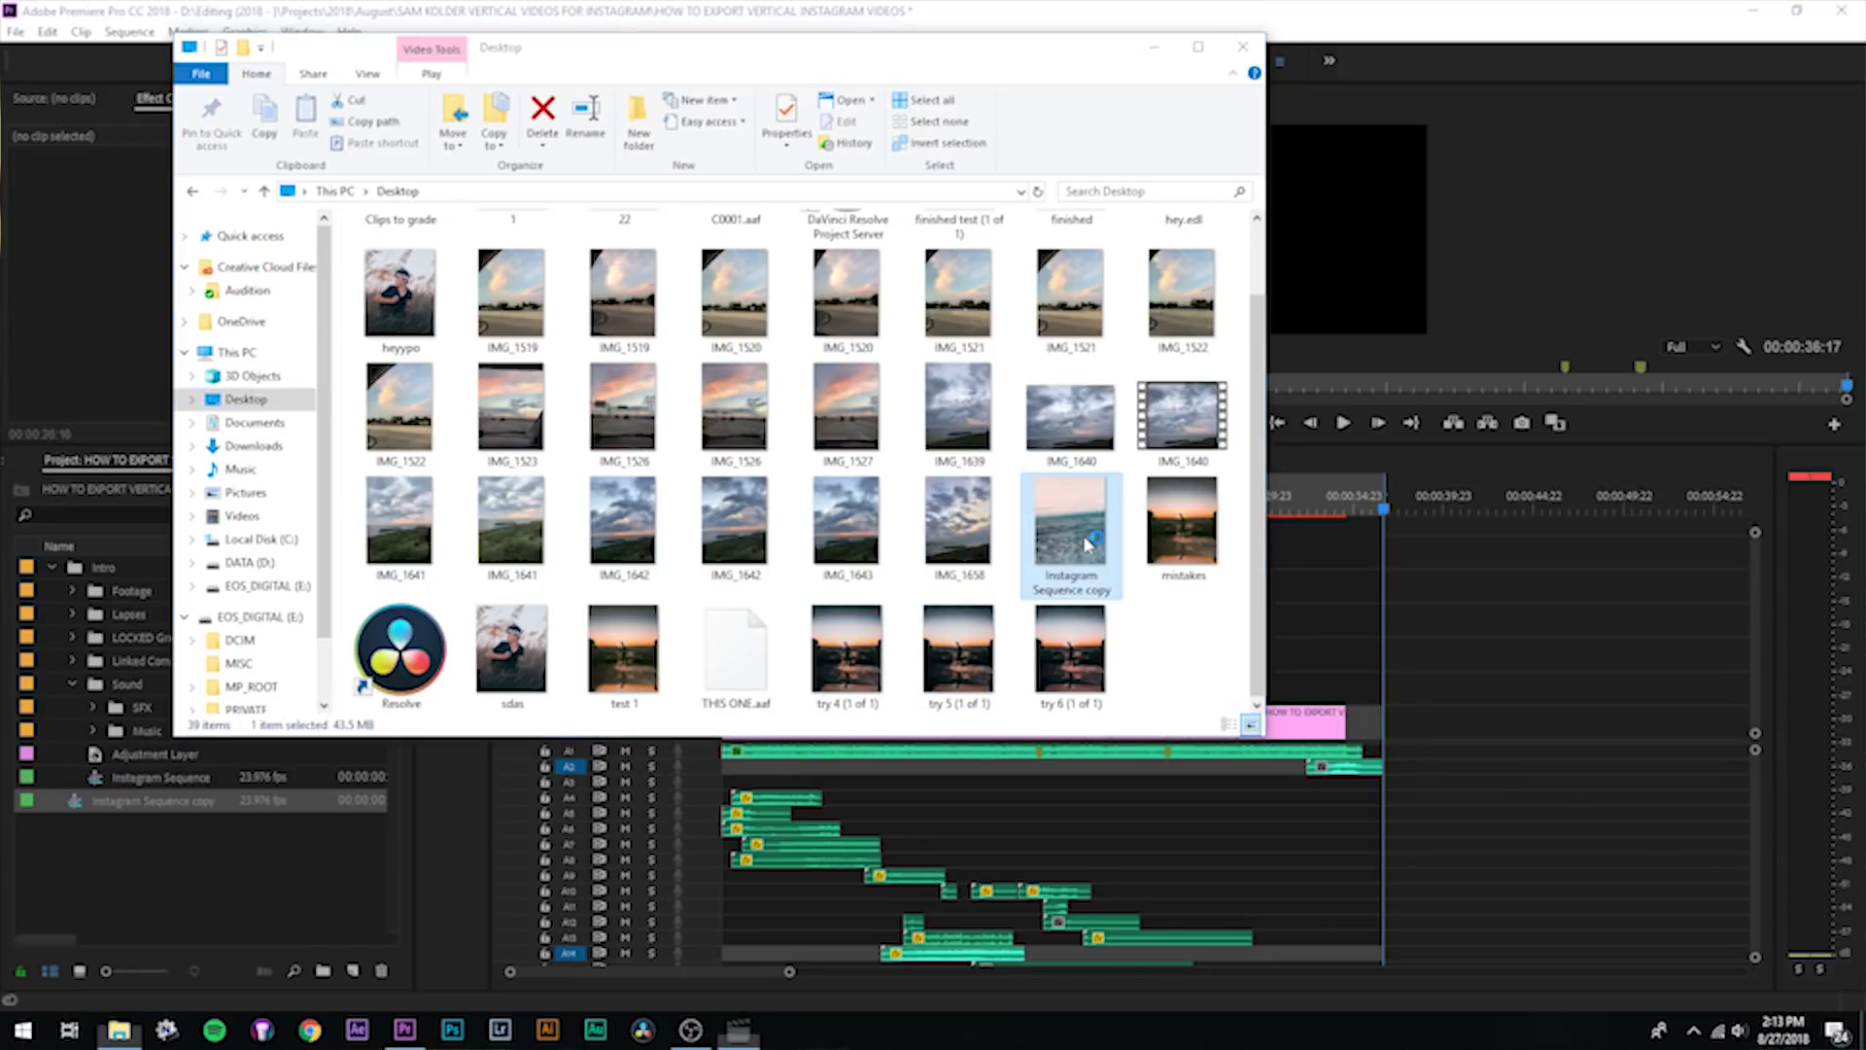